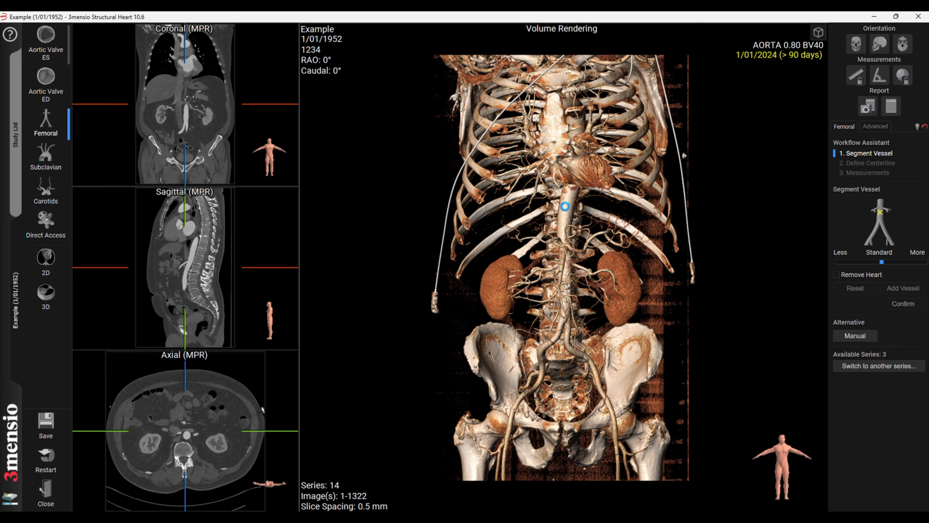
- Segment the aorta and its branches at the lowest (Less) extent with Remove Heart enabled, and confirm the segmentation
click(566, 212)
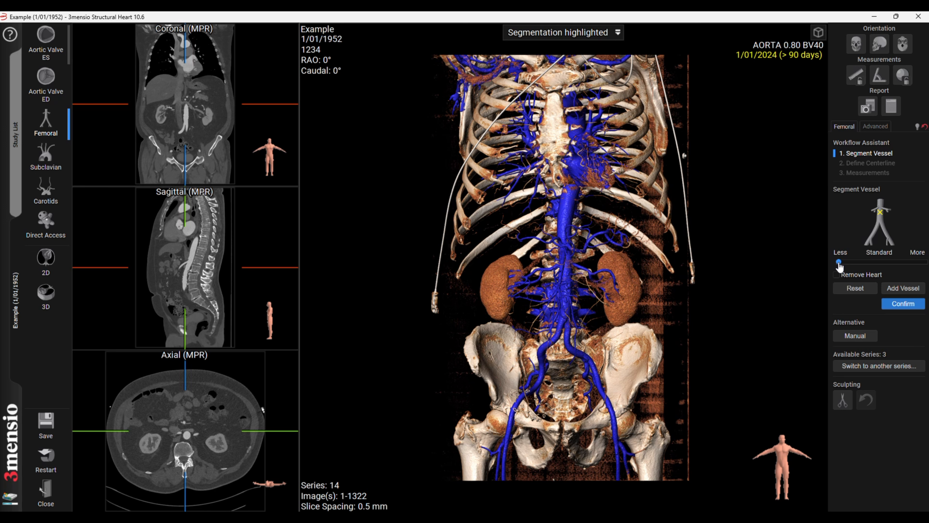
click(838, 262)
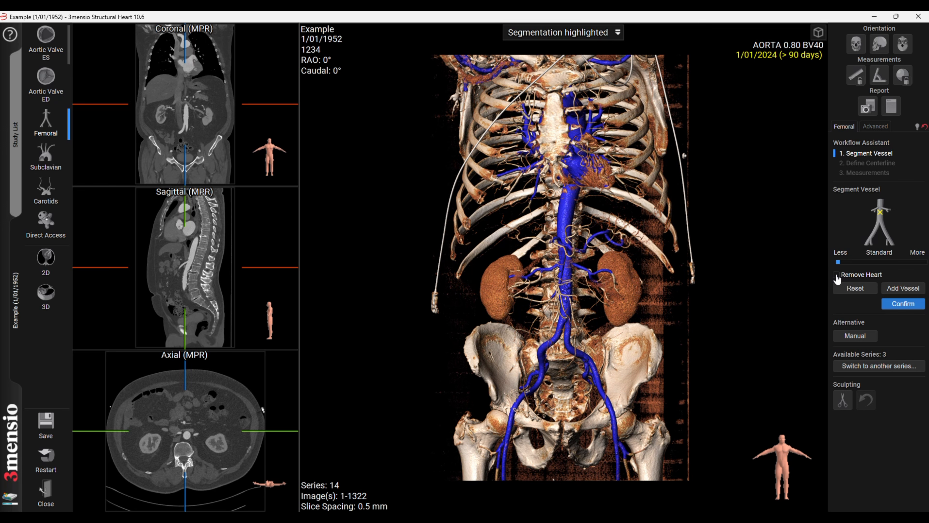
click(837, 275)
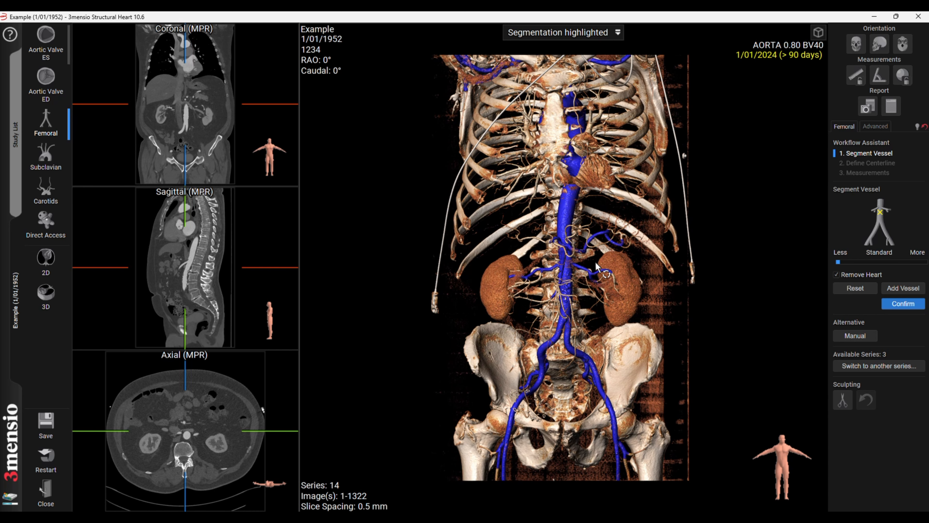
drag(614, 299, 507, 297)
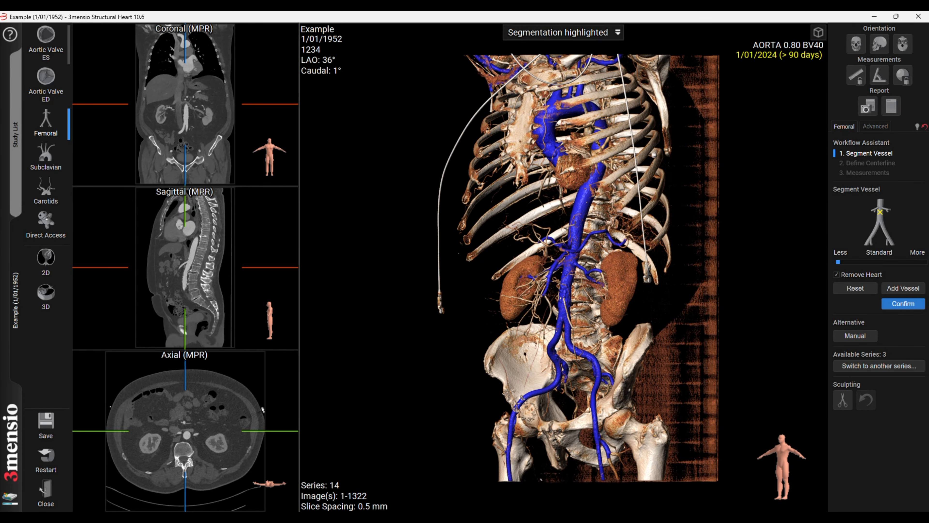
click(899, 305)
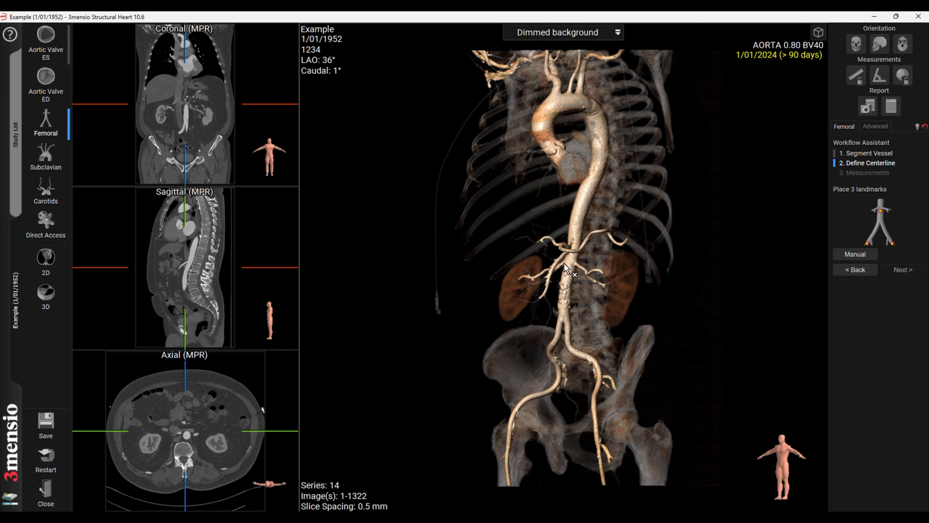
- Place centerline landmarks in the ascending aorta and at both femoral artery ends, then check and confirm the right and left centerlines
click(545, 141)
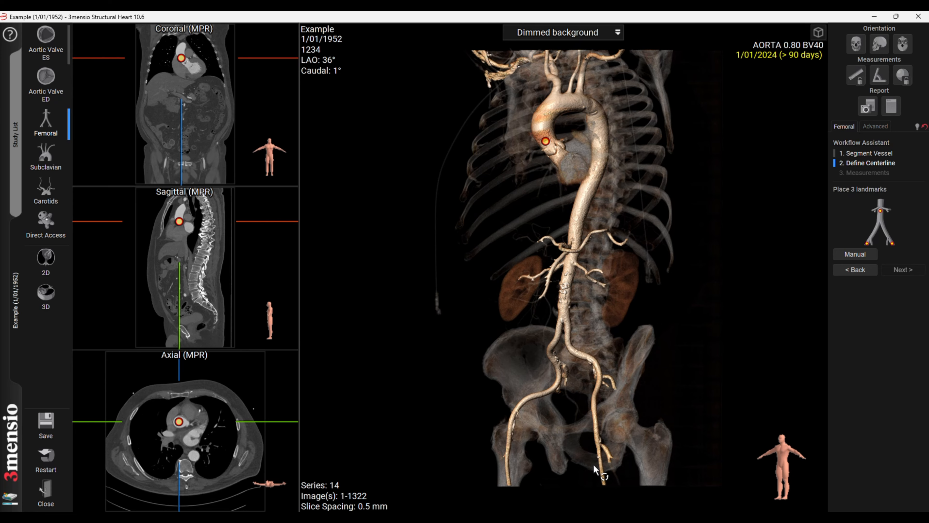
click(604, 484)
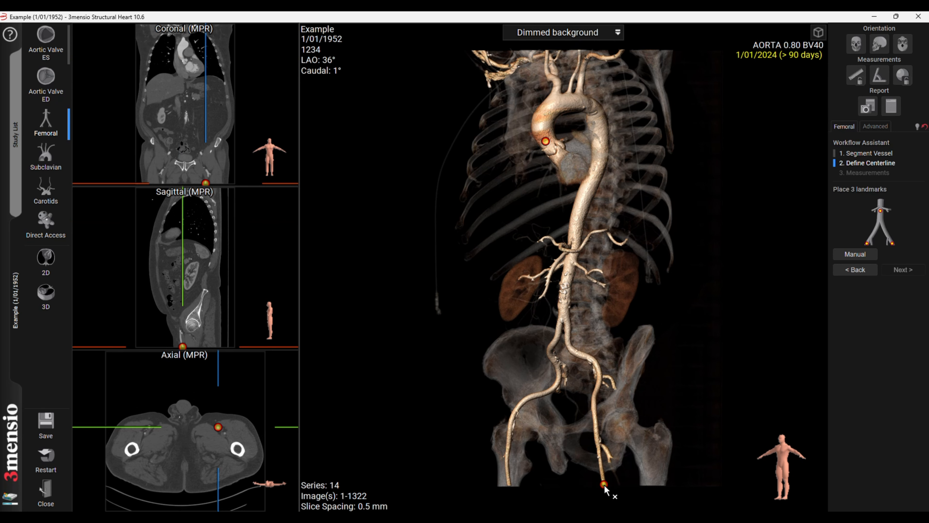
click(509, 484)
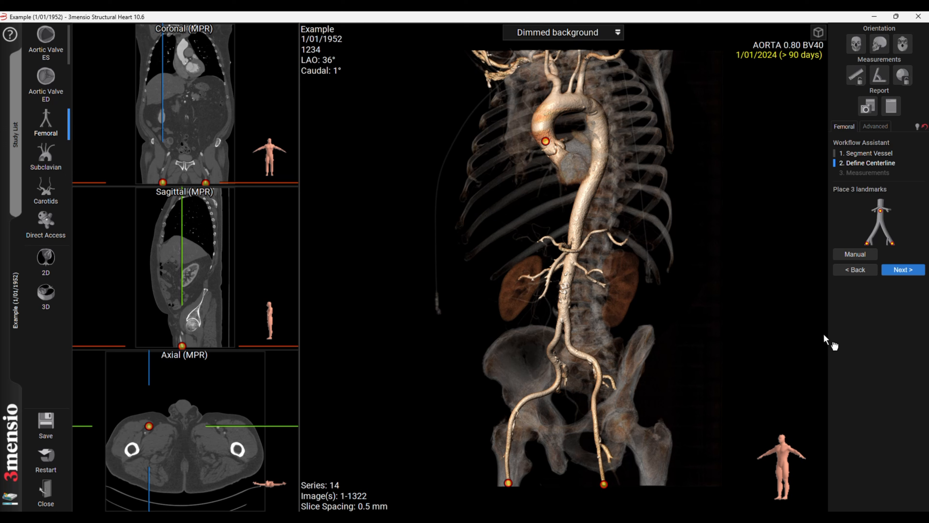
click(911, 271)
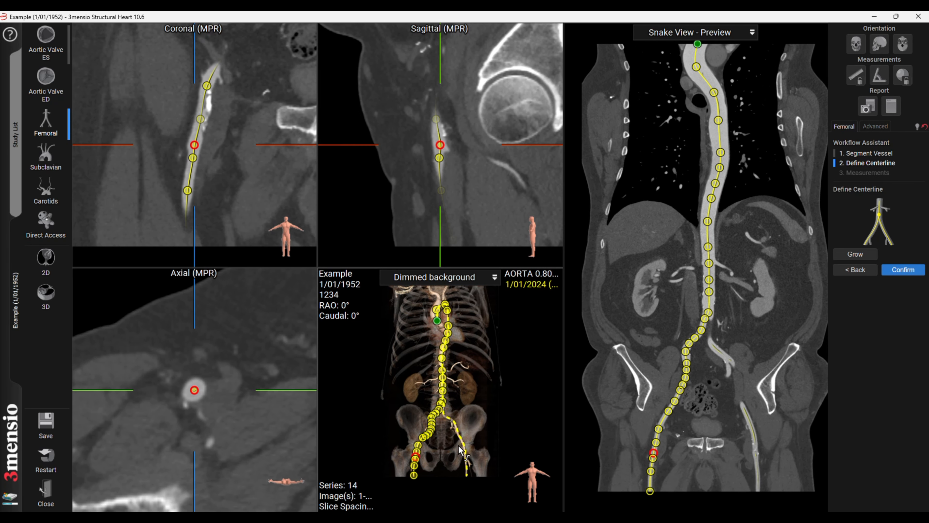
click(466, 451)
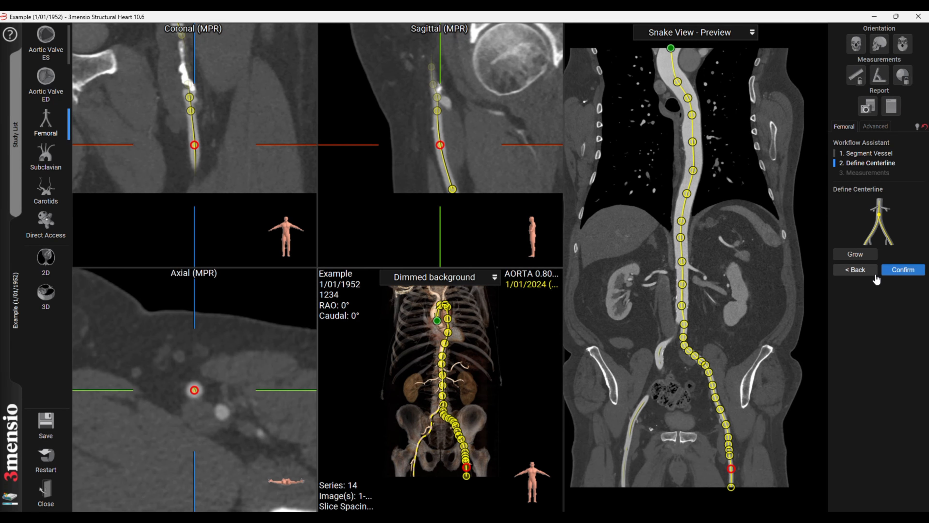
click(901, 271)
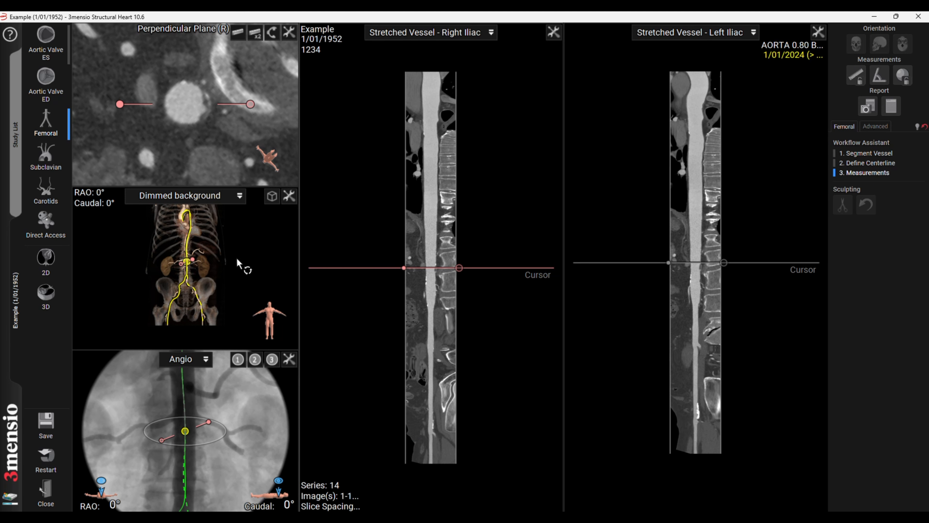
- Measure the abdominal aorta's minimum and maximum diameters just below the renal arteries in the perpendicular plane
right_drag(240, 241, 252, 205)
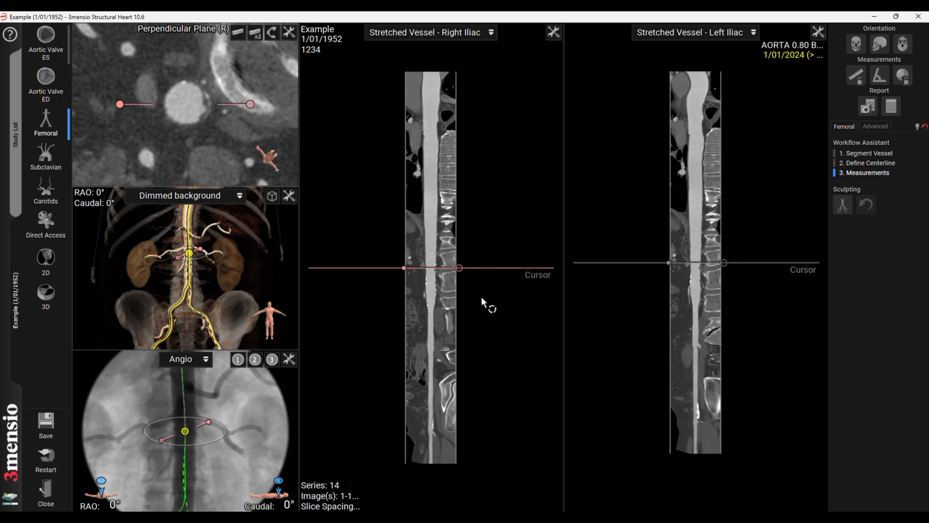
right_drag(482, 299, 498, 239)
right_drag(232, 123, 243, 79)
drag(245, 105, 241, 119)
scroll(221, 72, down, 2)
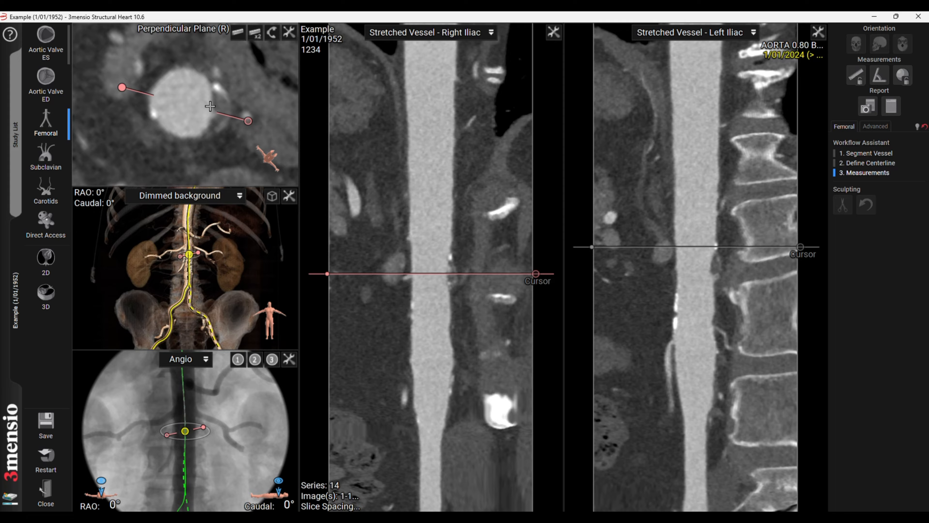
drag(211, 106, 151, 92)
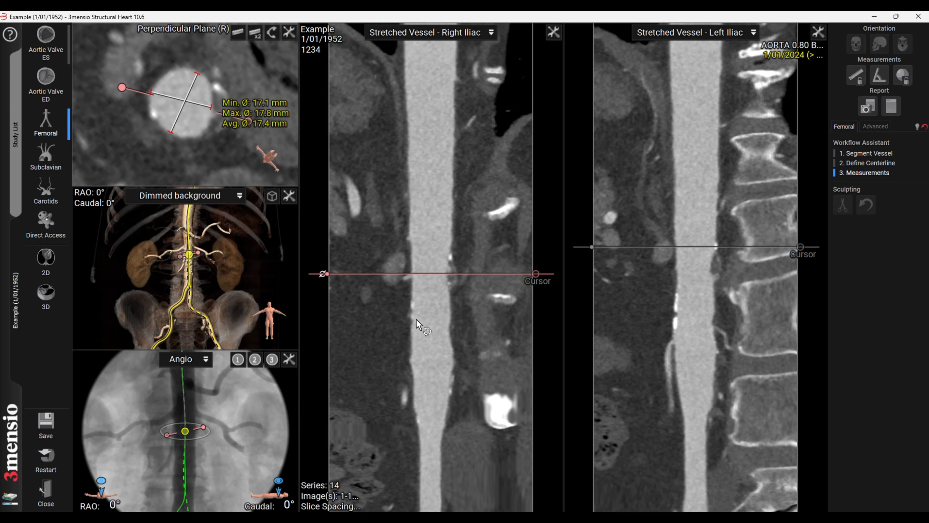
- Measure the minimum and maximum diameters of the distal abdominal aorta at the calcified level above the bifurcation
scroll(424, 289, down, 1)
scroll(220, 139, down, 8)
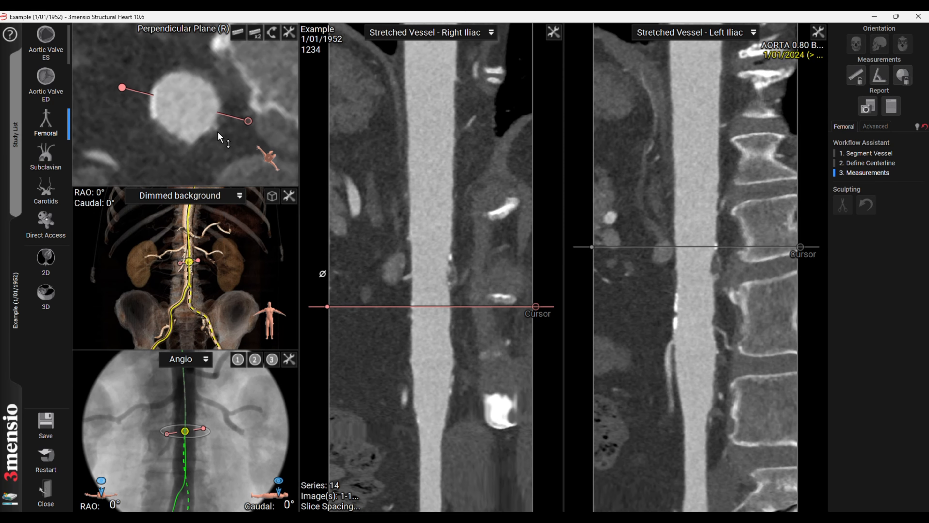
scroll(215, 110, down, 3)
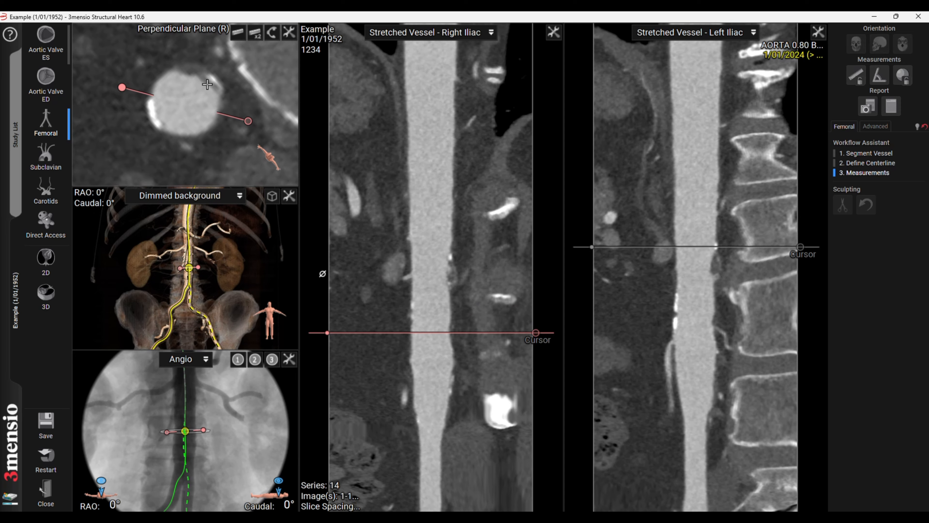
drag(206, 85, 154, 109)
drag(164, 76, 200, 134)
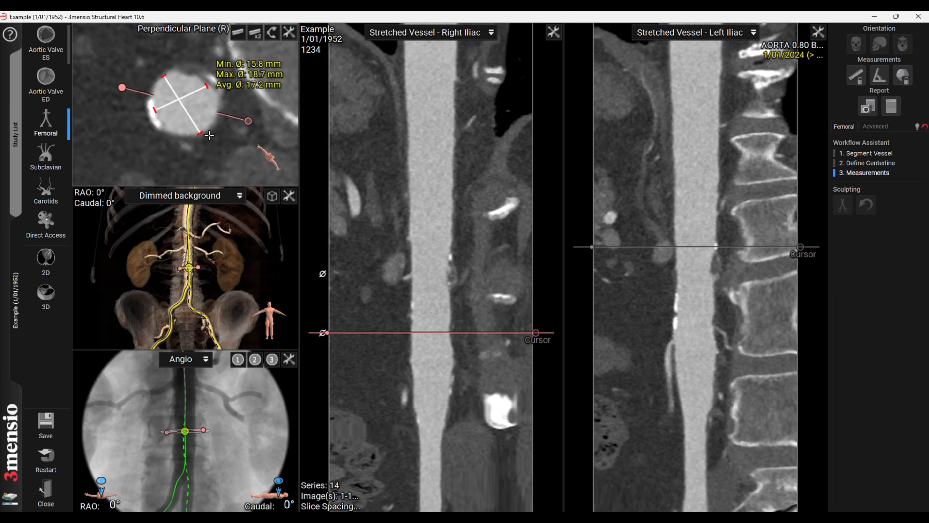
- Measure the right common iliac artery's minimum and maximum diameters just below the aortic bifurcation
scroll(395, 214, down, 4)
scroll(396, 212, down, 3)
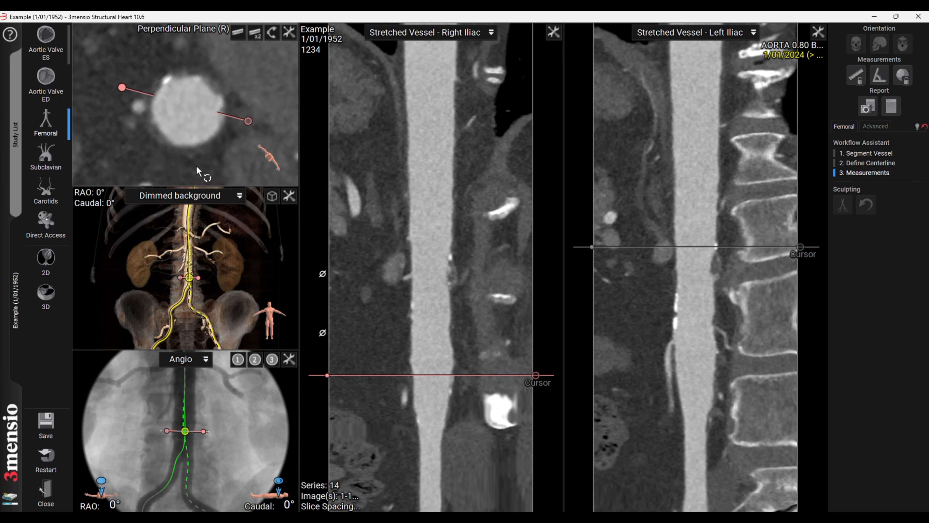
scroll(198, 115, down, 3)
scroll(197, 113, down, 5)
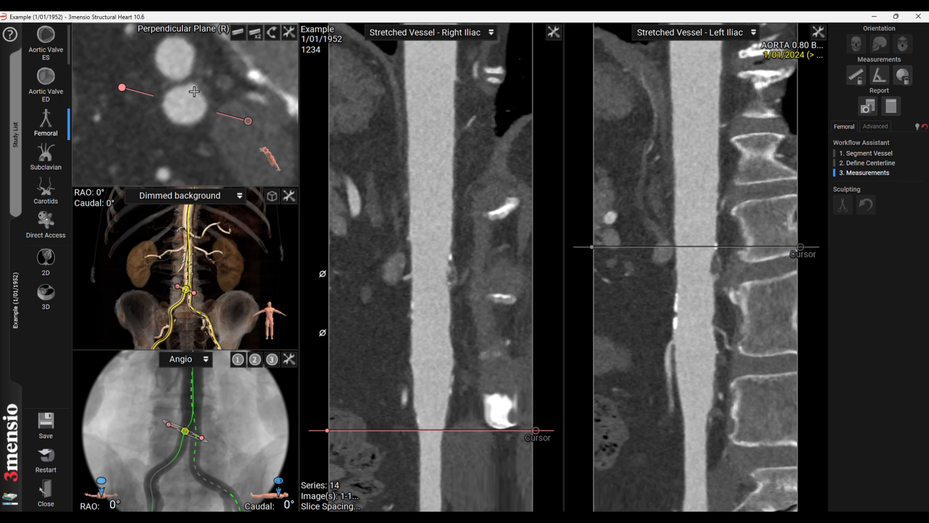
mouse_move(198, 89)
mouse_down()
mouse_move(176, 123)
mouse_move(204, 116)
mouse_up()
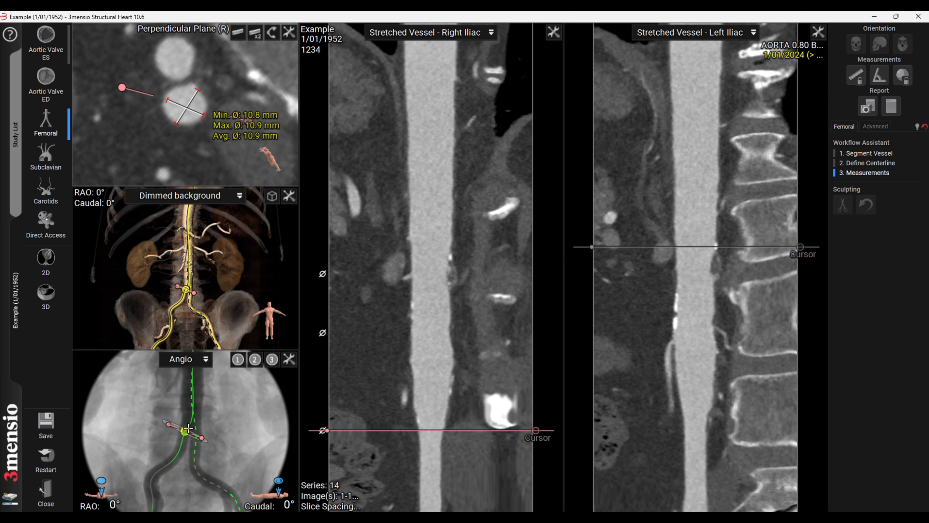
- Measure the right iliac artery's minimum and maximum diameters where it splits into its internal and external branches
scroll(179, 366, down, 10)
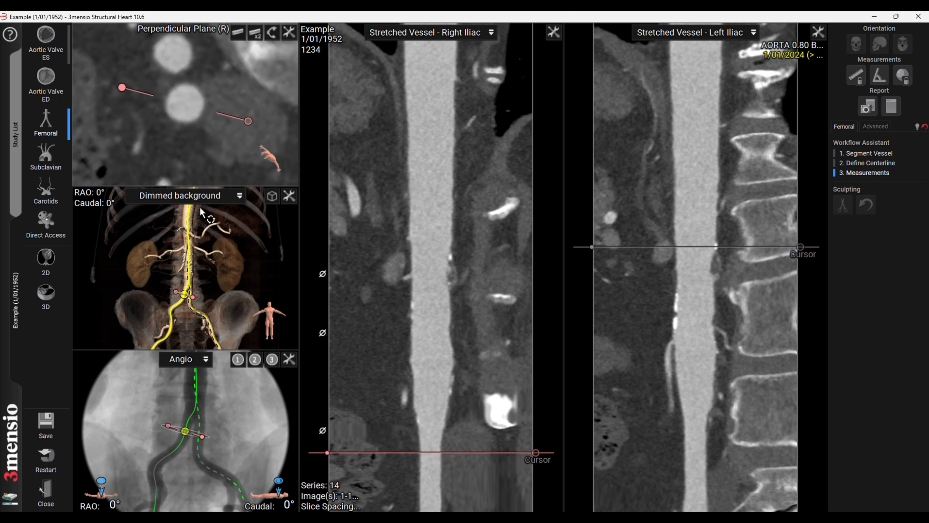
scroll(194, 170, down, 12)
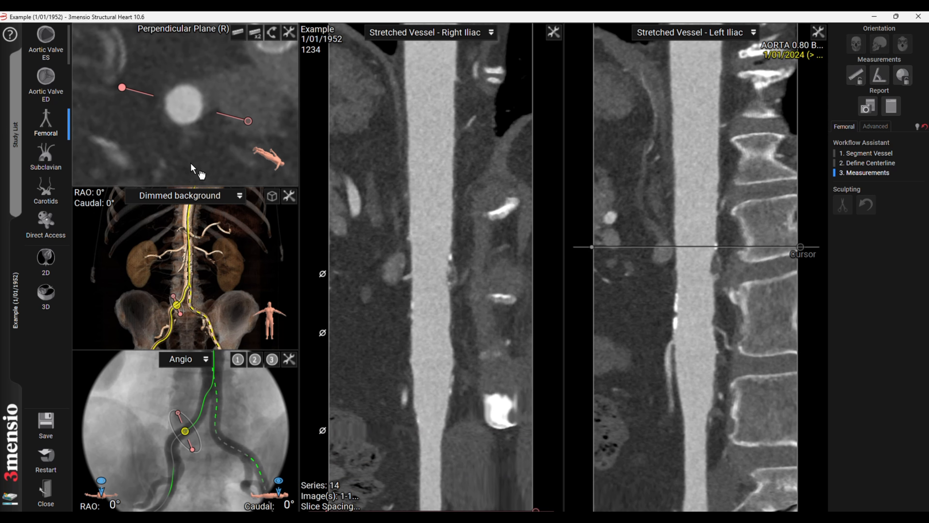
scroll(208, 100, down, 3)
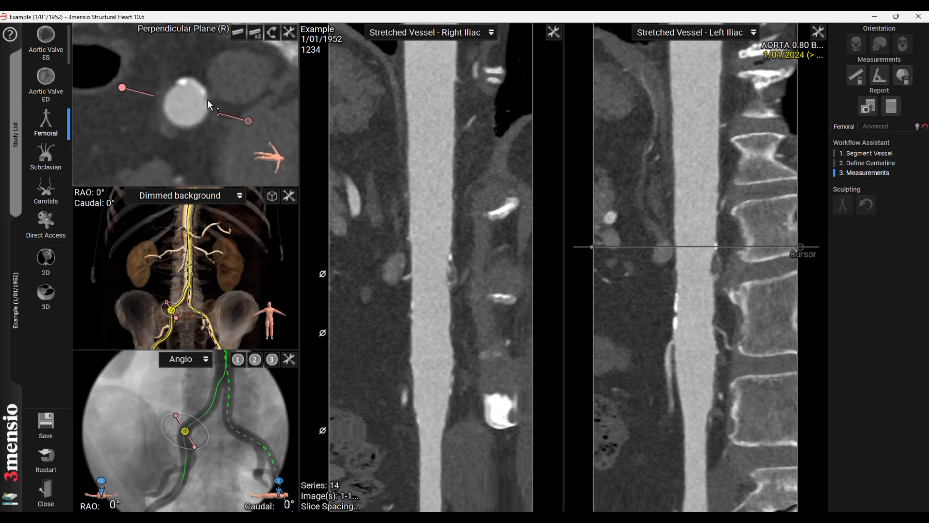
scroll(209, 95, down, 5)
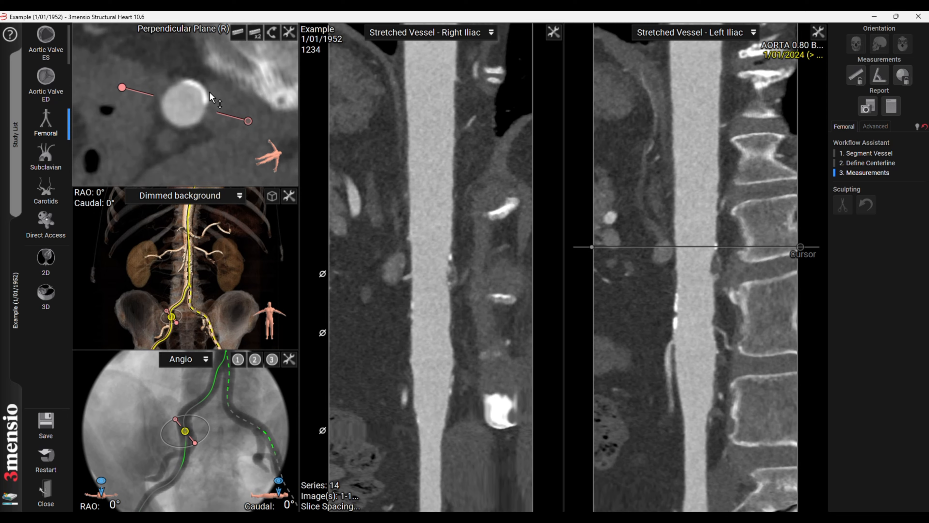
scroll(209, 91, down, 4)
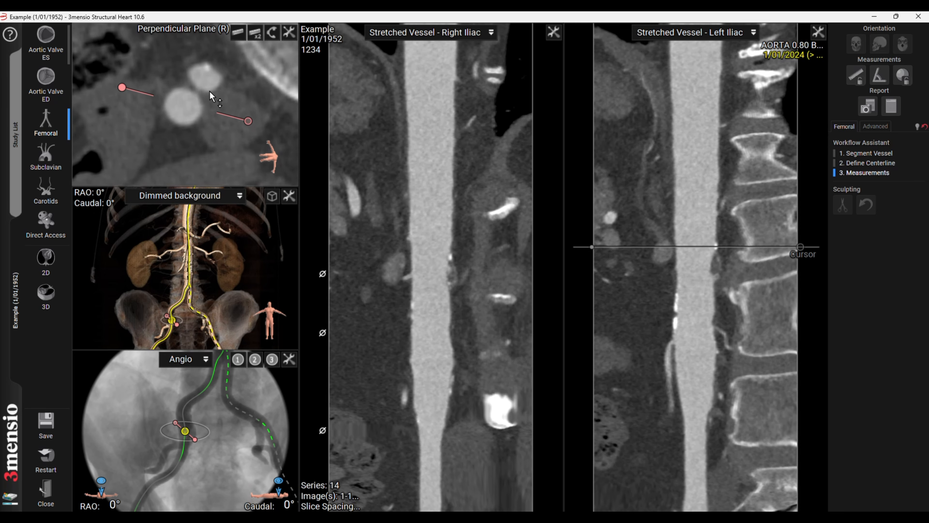
scroll(210, 91, down, 1)
click(255, 33)
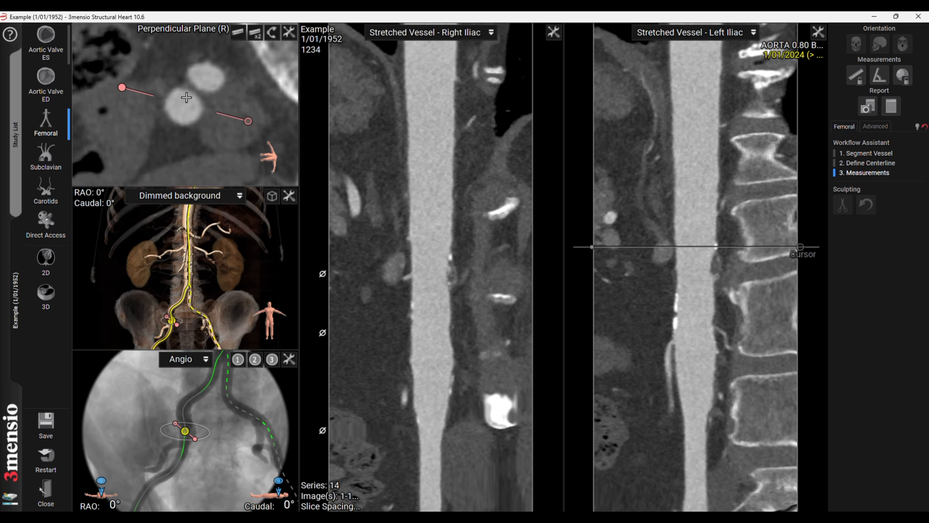
mouse_move(193, 95)
mouse_down()
mouse_move(174, 120)
mouse_move(198, 117)
mouse_up()
- Measure the right common femoral artery's minimum and maximum diameters at the calcified level near the femoral head
scroll(253, 168, down, 4)
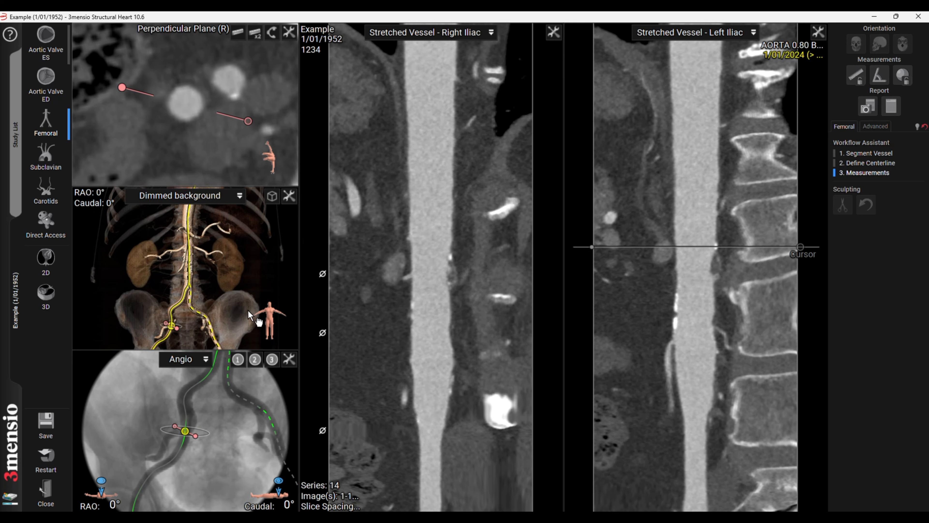
scroll(180, 451, down, 5)
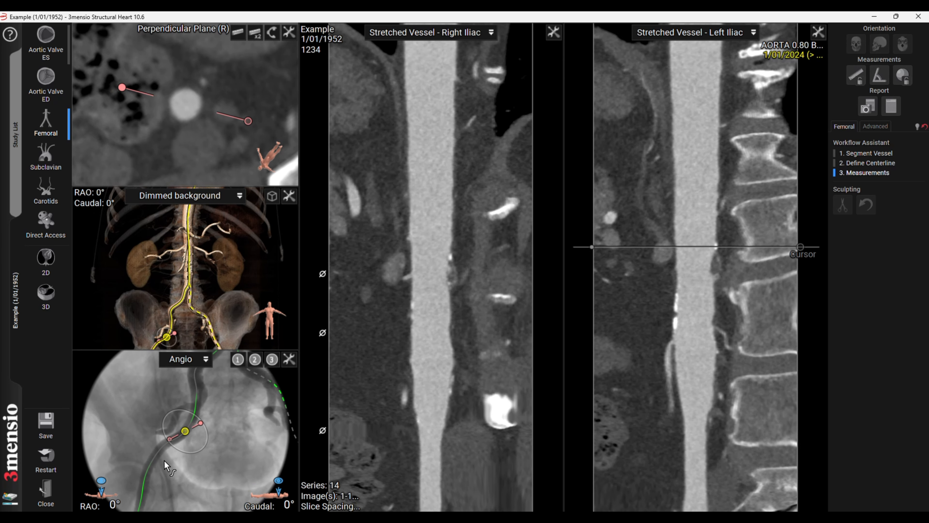
scroll(166, 460, down, 3)
scroll(161, 461, down, 5)
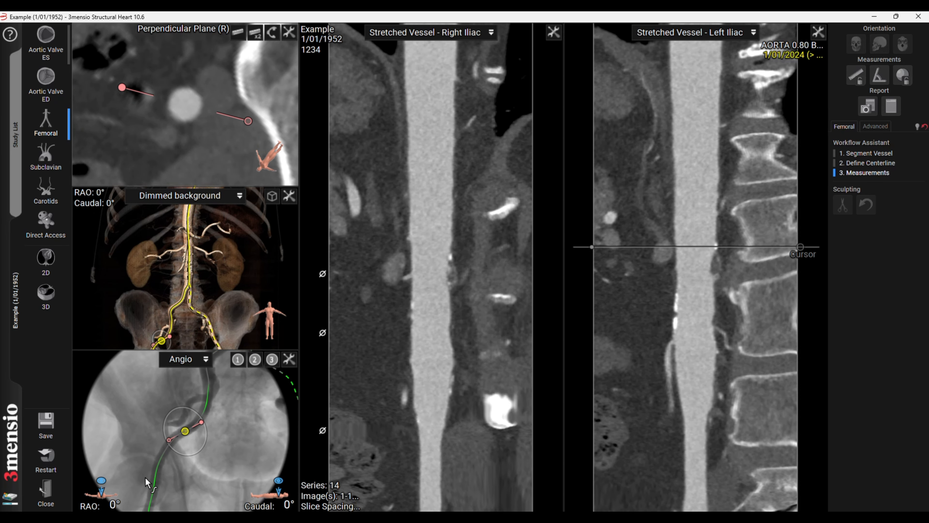
scroll(151, 456, down, 3)
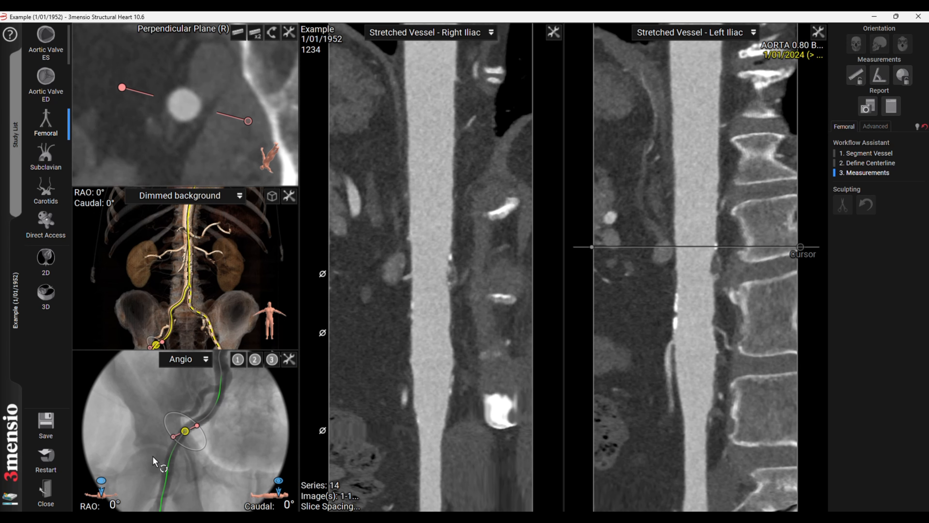
scroll(160, 463, down, 4)
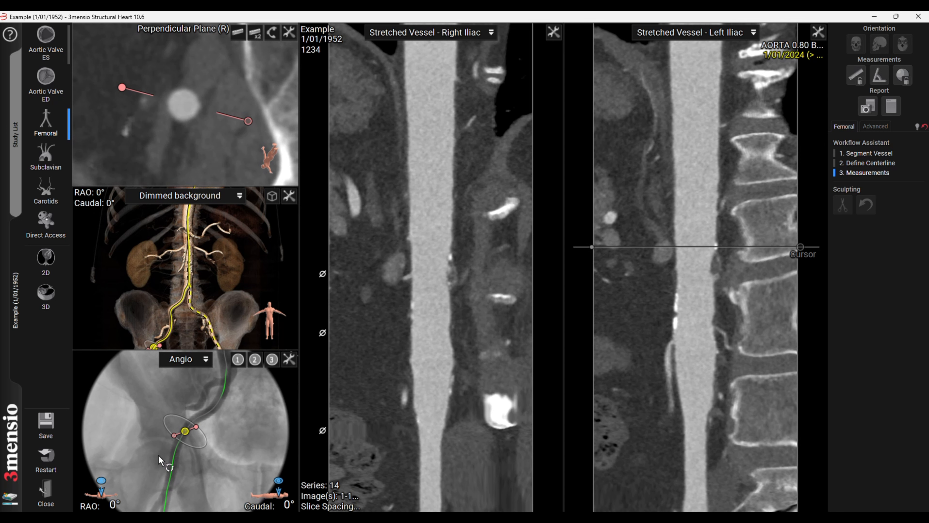
scroll(158, 455, down, 4)
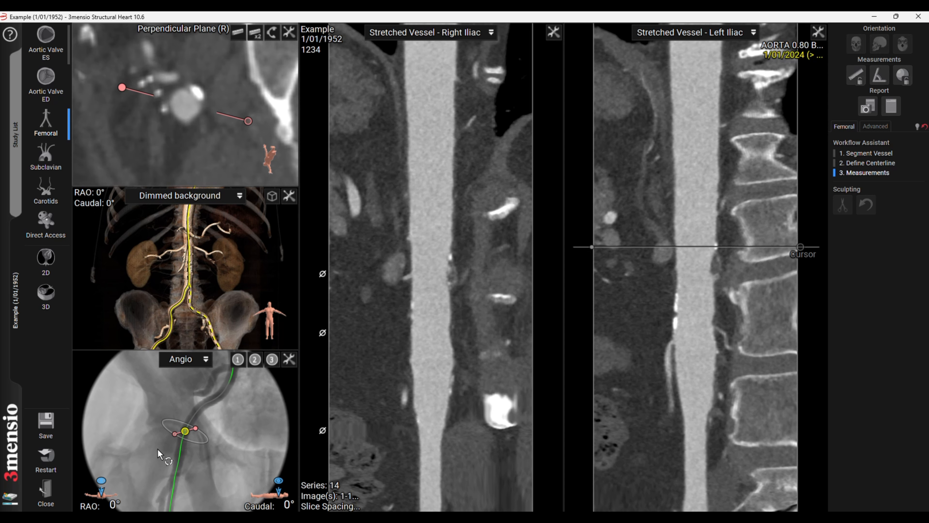
scroll(157, 450, down, 2)
scroll(156, 449, down, 3)
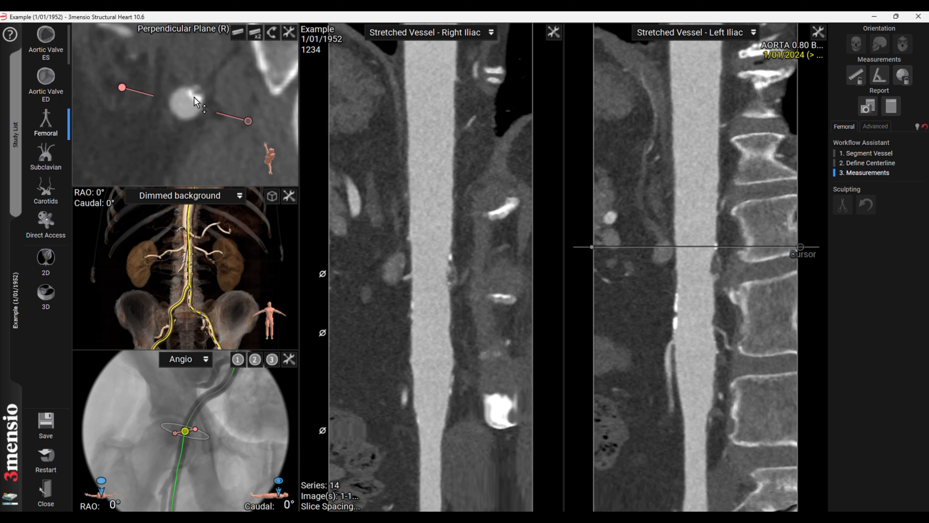
scroll(197, 104, down, 2)
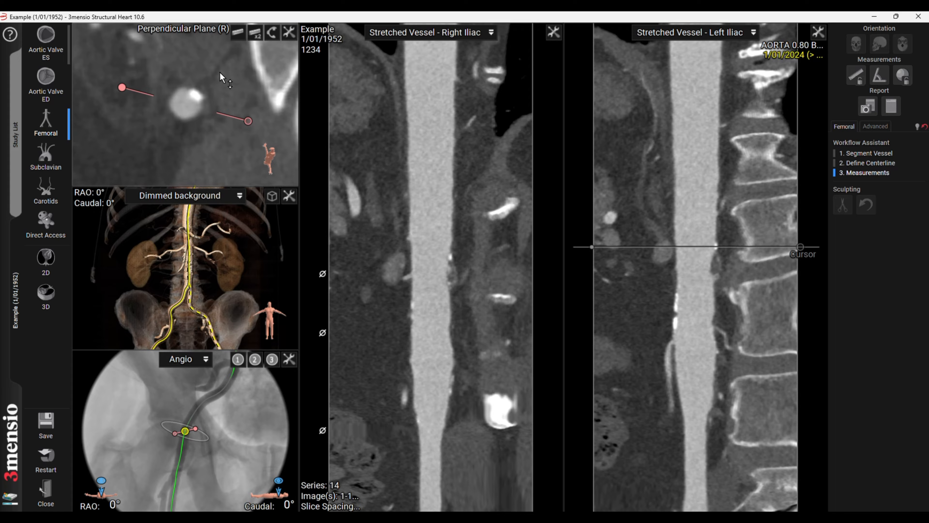
scroll(216, 80, down, 2)
scroll(220, 72, down, 3)
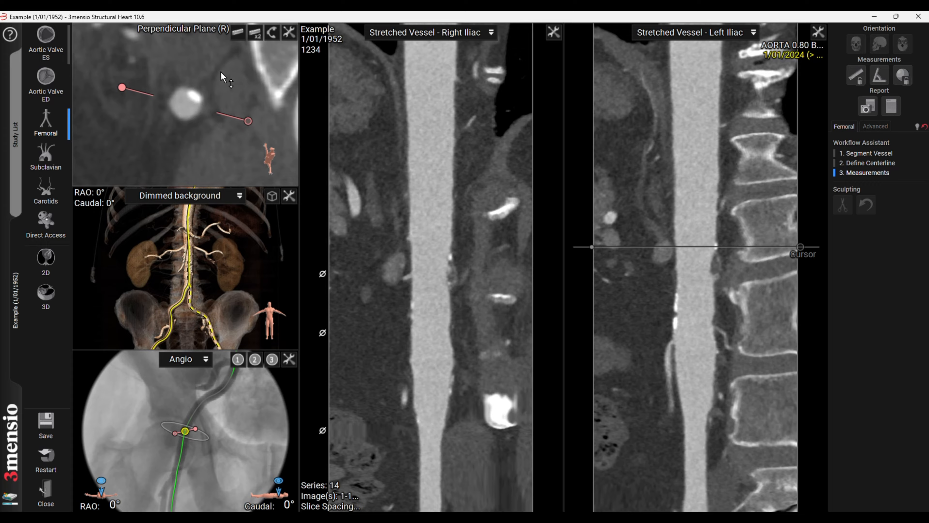
click(254, 33)
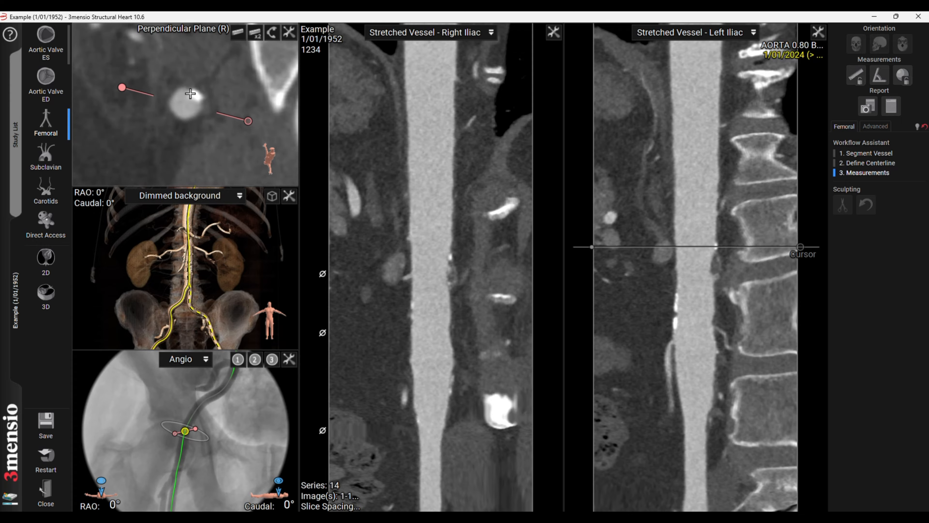
mouse_move(192, 95)
mouse_down()
mouse_move(176, 116)
mouse_move(192, 110)
mouse_up()
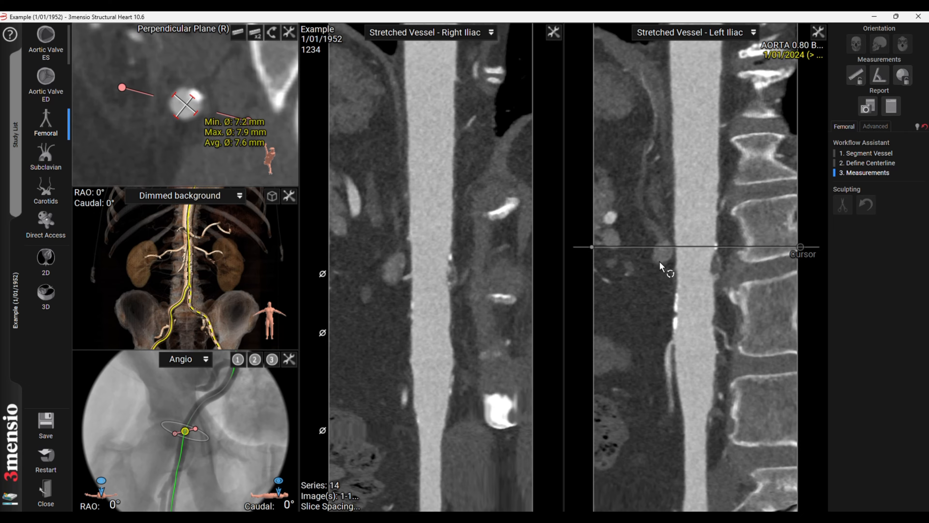
- Measure the left common iliac artery's minimum and maximum diameters just below the aortic bifurcation
drag(711, 244, 711, 417)
scroll(258, 85, down, 2)
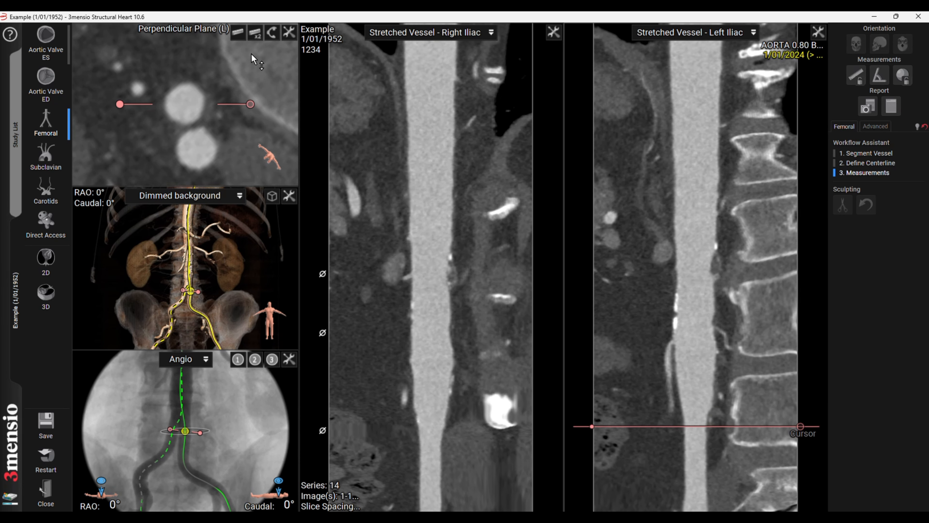
click(251, 37)
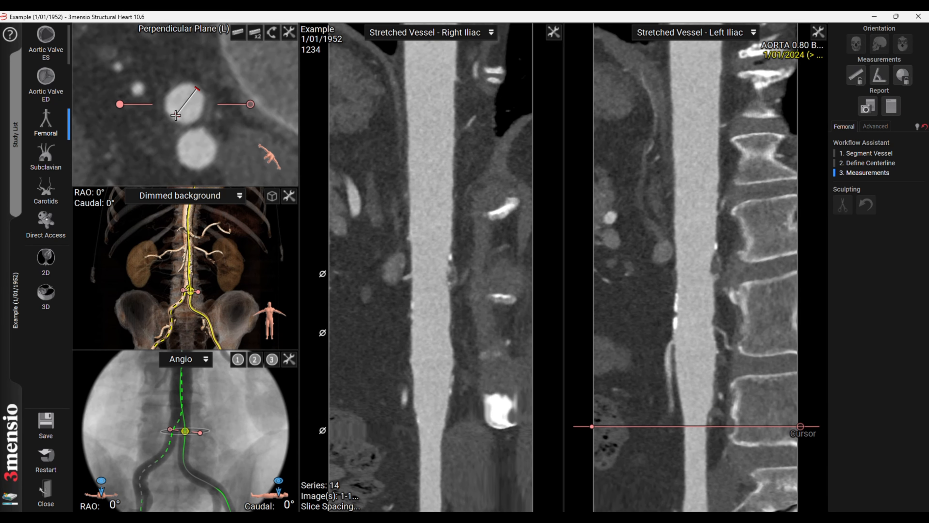
drag(169, 90, 199, 113)
click(198, 113)
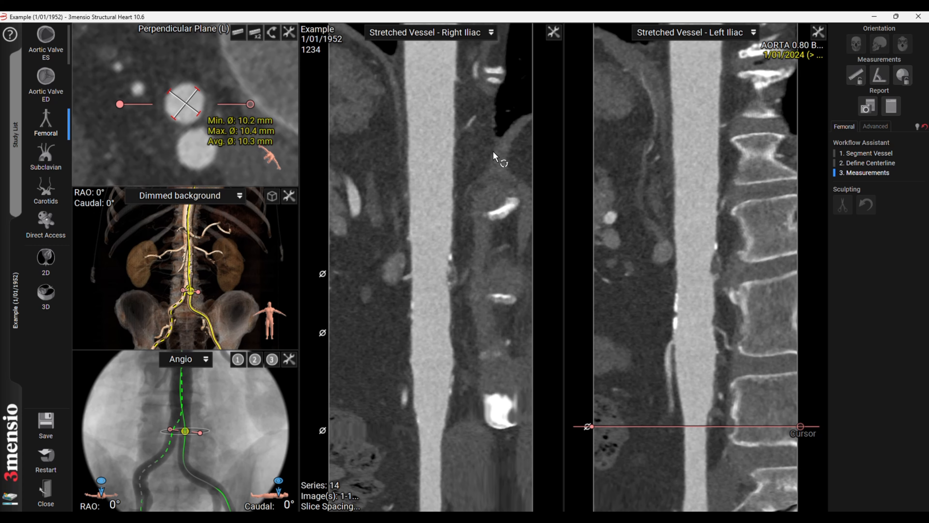
- Measure the left iliac artery's minimum and maximum diameters where it splits into its internal and external branches
scroll(593, 230, down, 4)
scroll(226, 388, down, 8)
scroll(255, 417, down, 10)
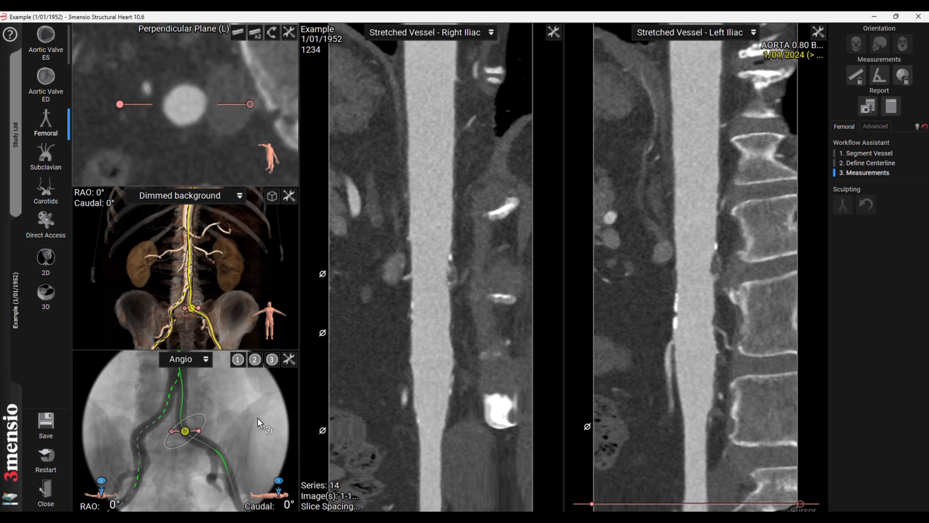
scroll(255, 422, down, 8)
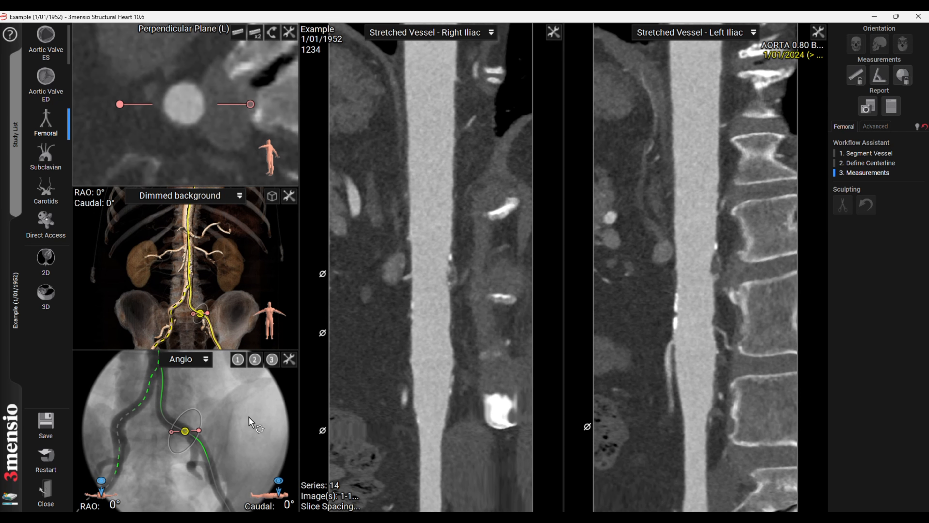
scroll(252, 414, down, 6)
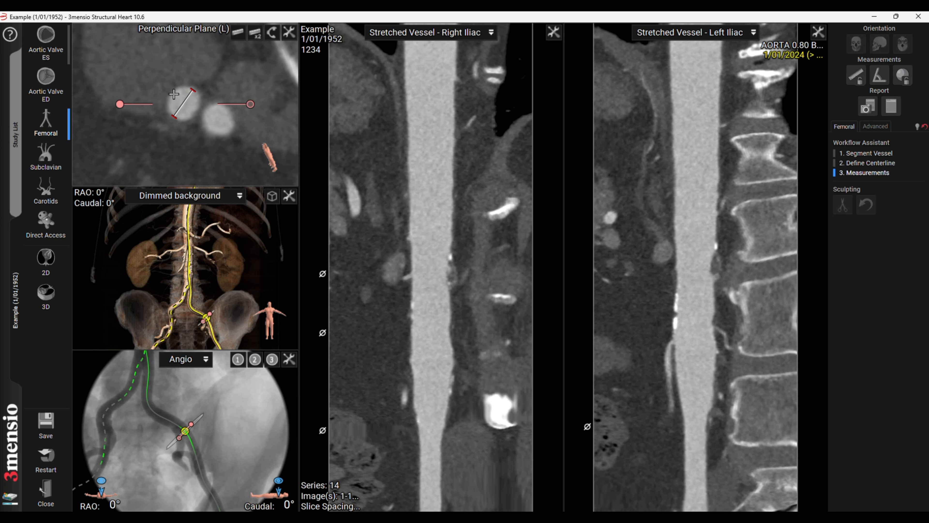
- Measure the left common femoral artery's minimum and maximum diameters near the femoral head
scroll(223, 439, down, 5)
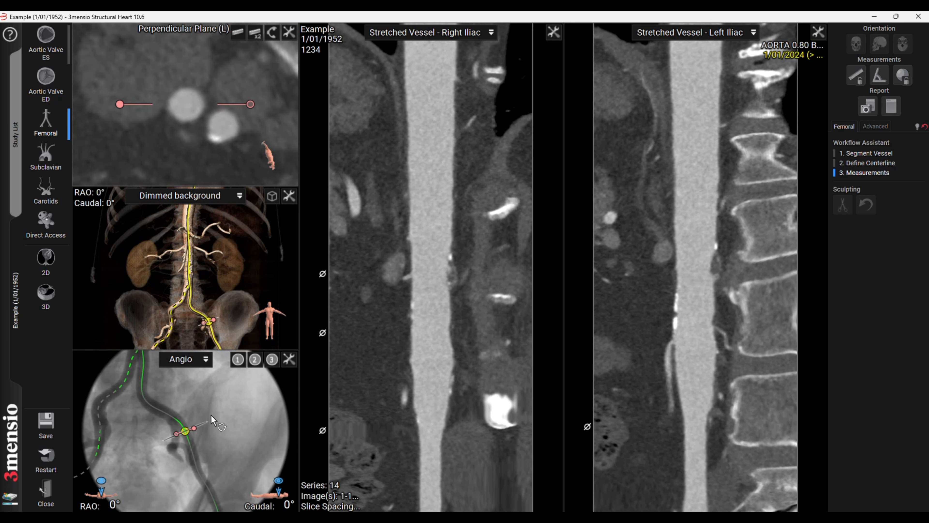
scroll(231, 428, down, 5)
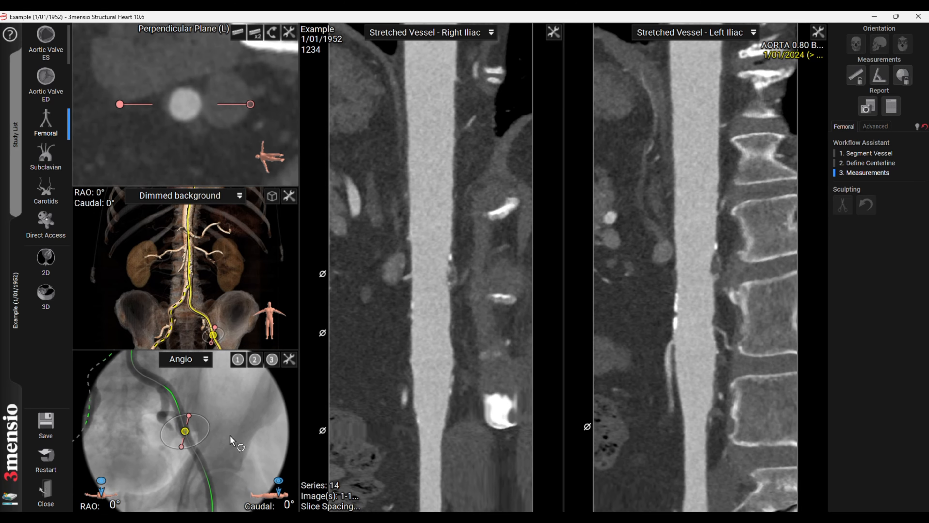
scroll(234, 420, down, 5)
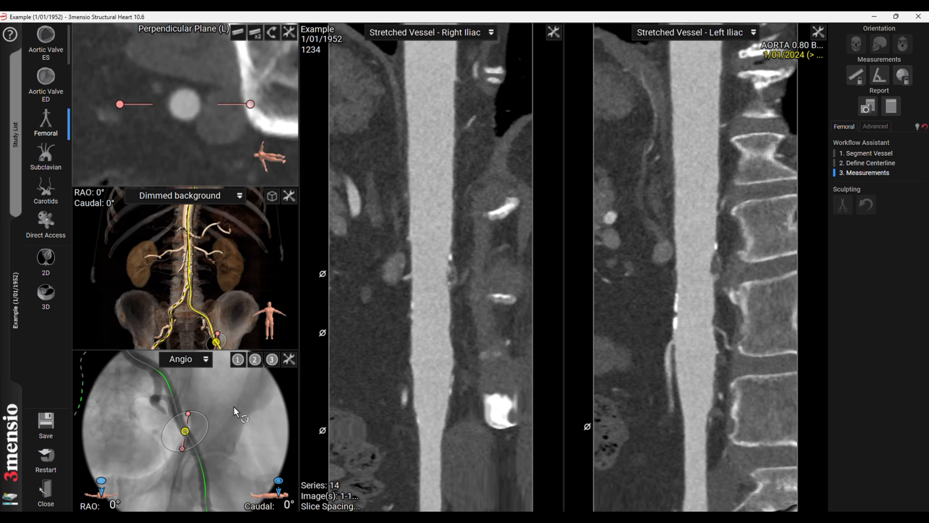
scroll(235, 429, down, 3)
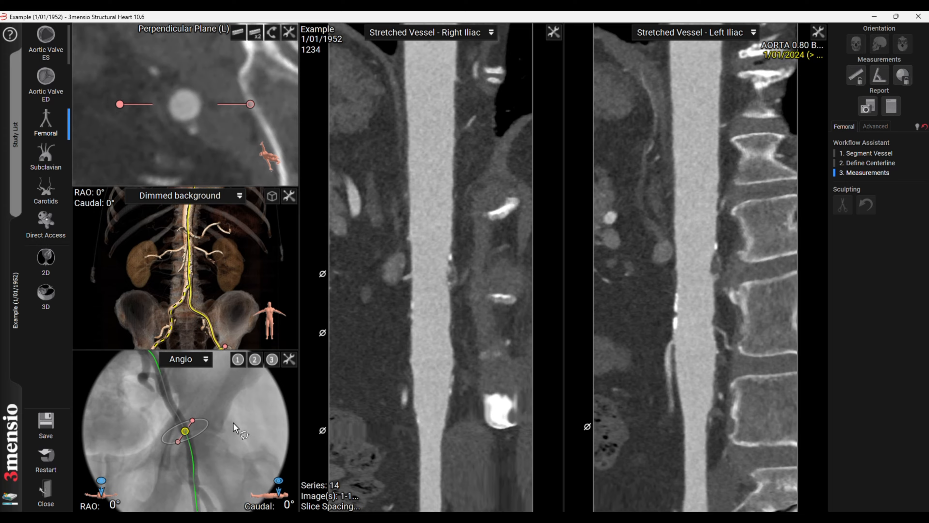
scroll(233, 426, down, 3)
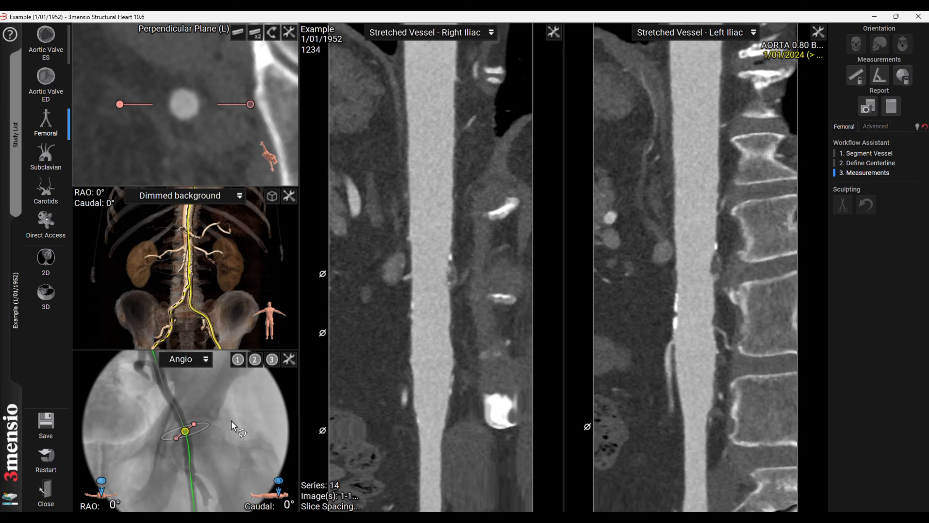
click(416, 33)
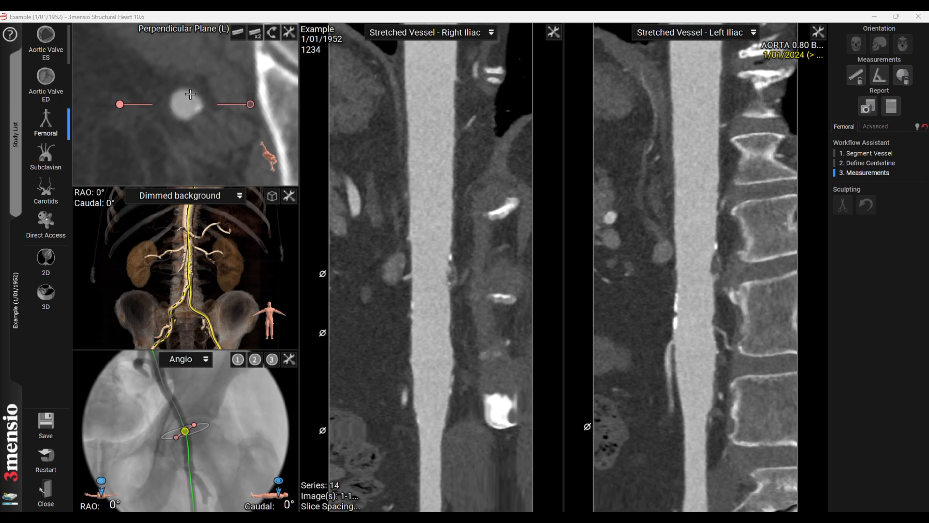
drag(190, 93, 178, 111)
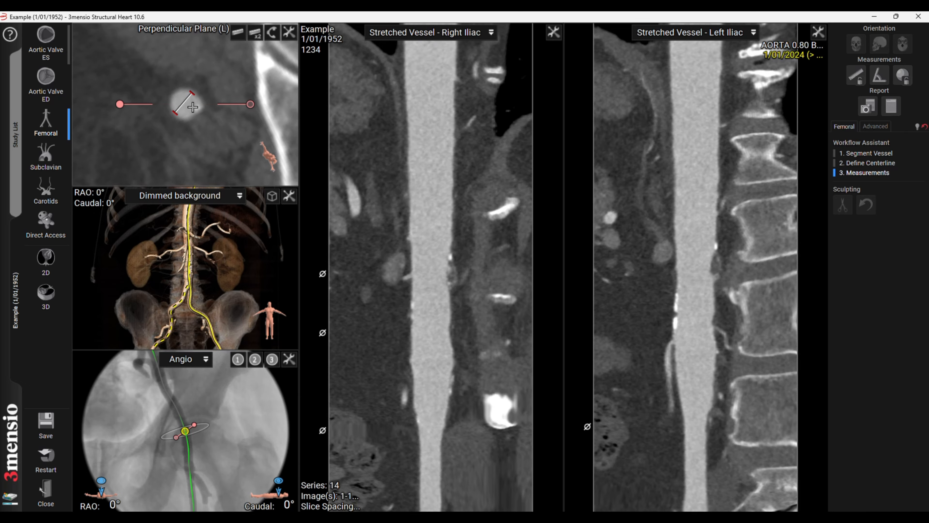
click(172, 96)
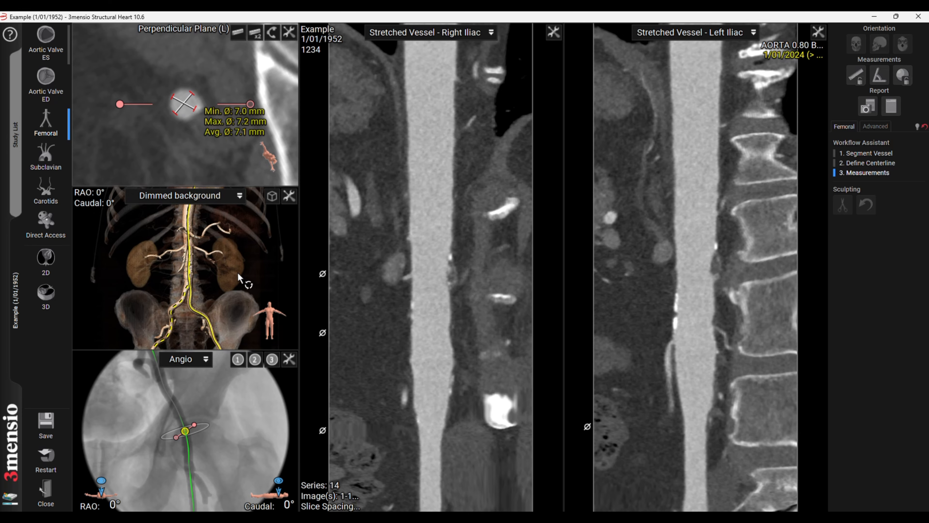
- Enlarge the 3D rendering and sculpt away the renal and visceral side branches on both sides of the aorta
double_click(276, 260)
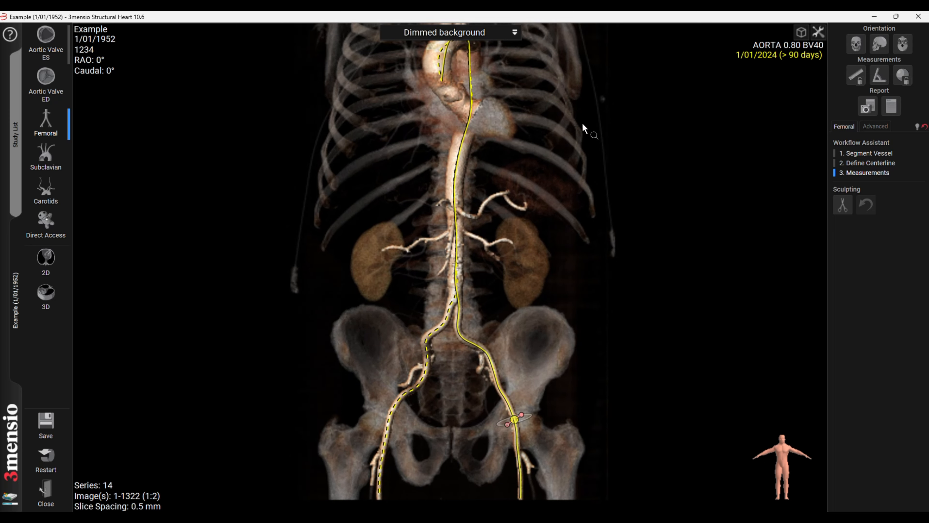
middle_drag(576, 39, 582, 49)
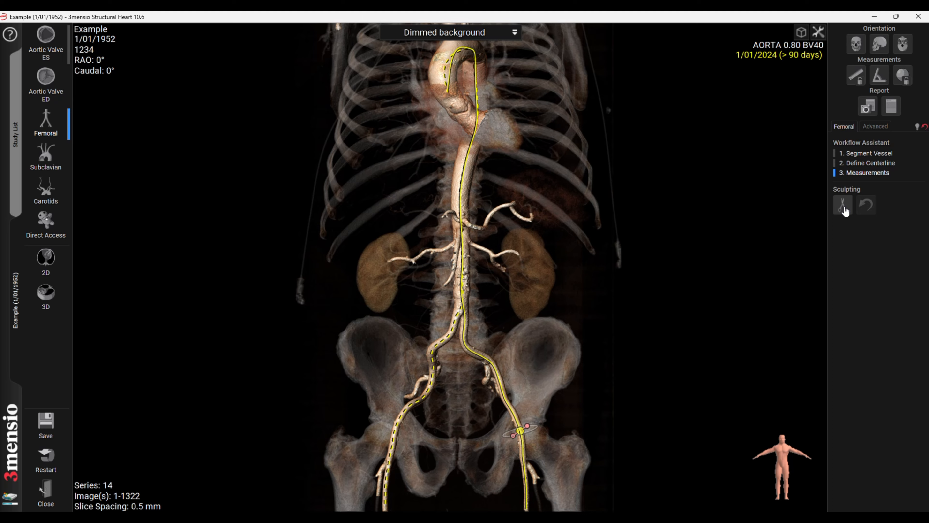
mouse_move(478, 227)
mouse_down()
mouse_move(540, 277)
mouse_move(506, 189)
mouse_up()
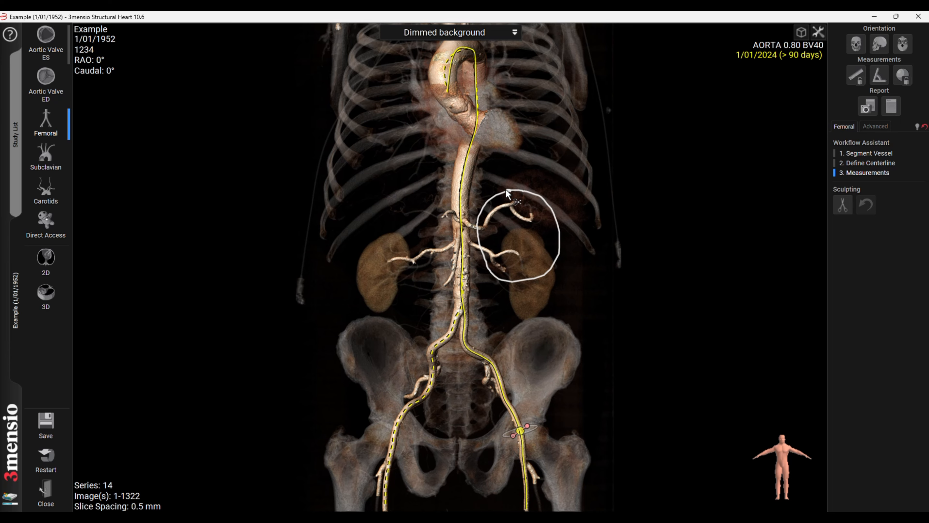
mouse_move(446, 200)
mouse_down()
mouse_move(456, 280)
mouse_move(388, 289)
mouse_move(433, 191)
mouse_move(446, 200)
mouse_up()
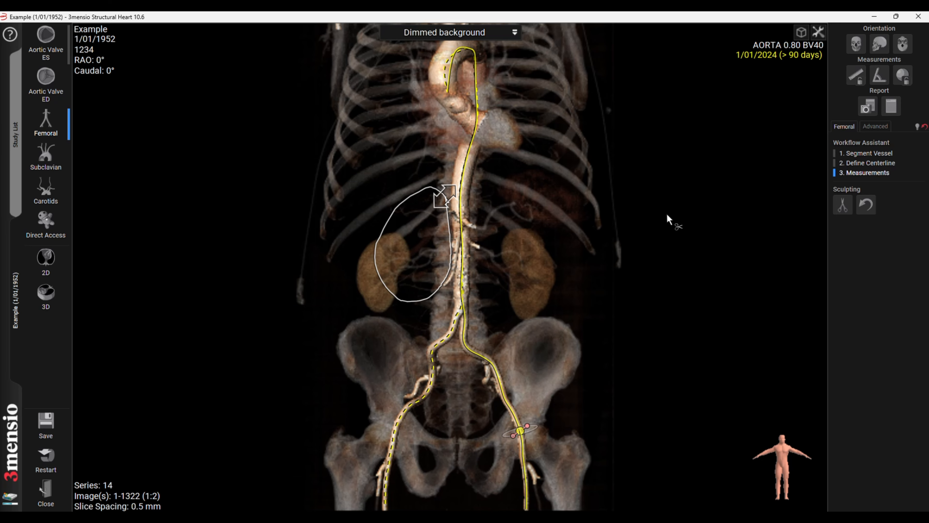
- Start adding a screenshot of the 3D view to the report and include the embedded pictures
right_click(538, 189)
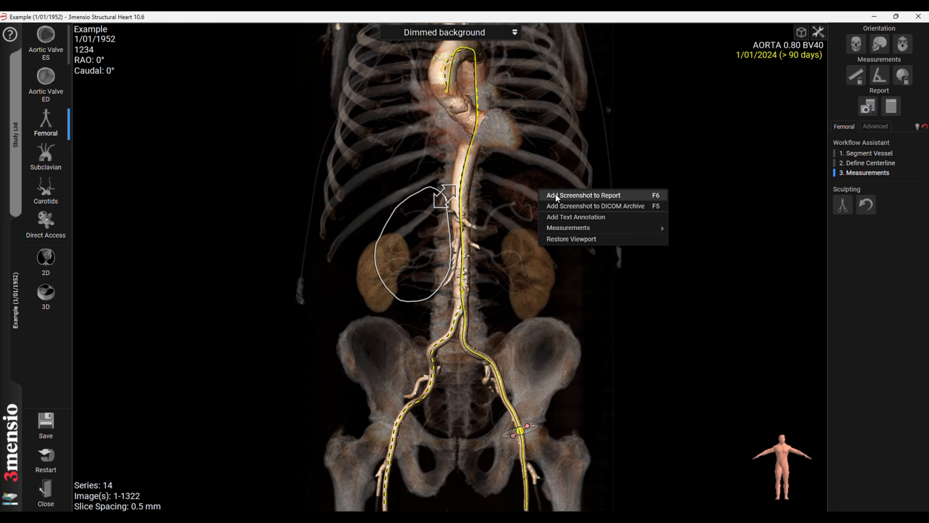
click(557, 197)
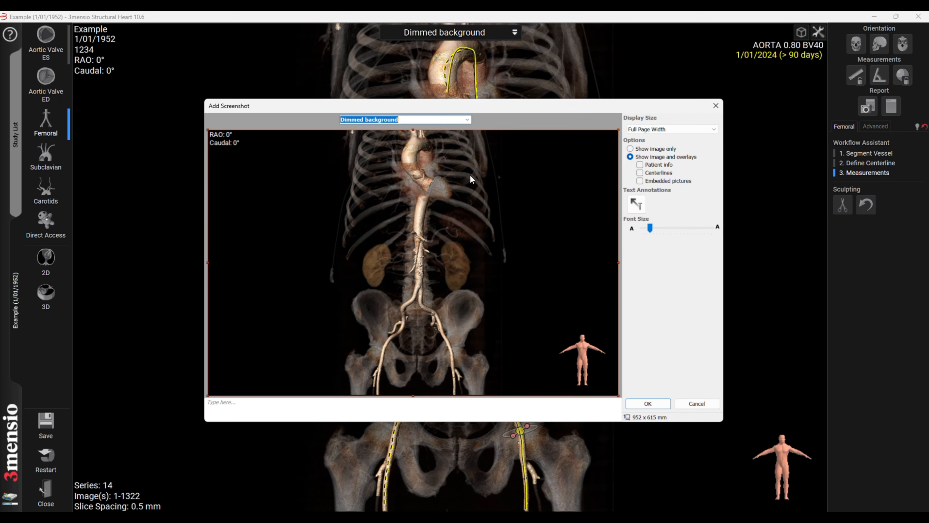
click(655, 182)
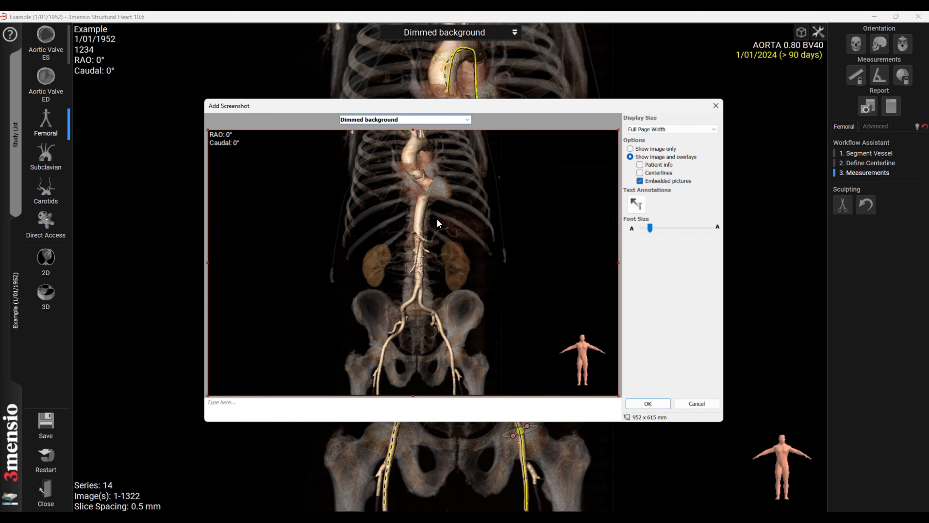
- Space out the left-vessel measurement pictures in the screenshot and place the 17.1 / 17.8 mm picture above them
drag(581, 329, 588, 382)
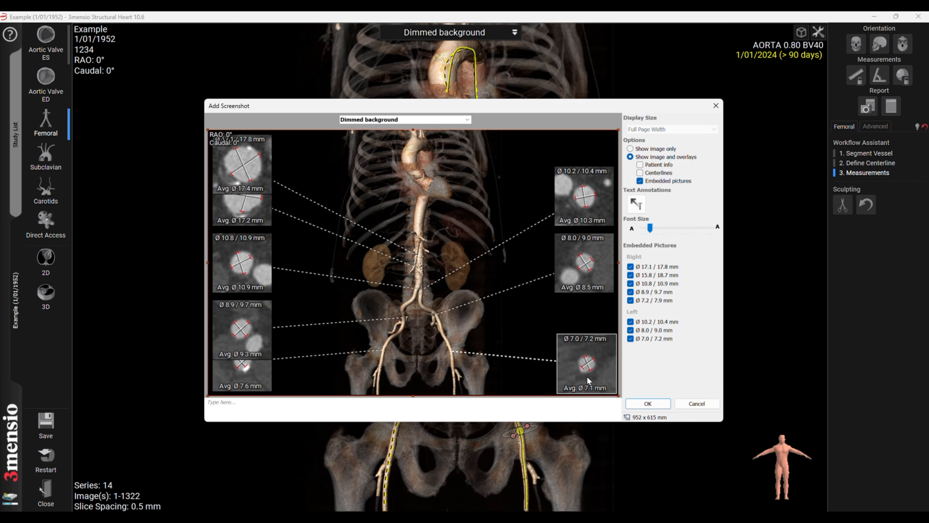
drag(590, 264, 594, 297)
drag(598, 224, 597, 239)
click(262, 168)
drag(546, 169, 603, 170)
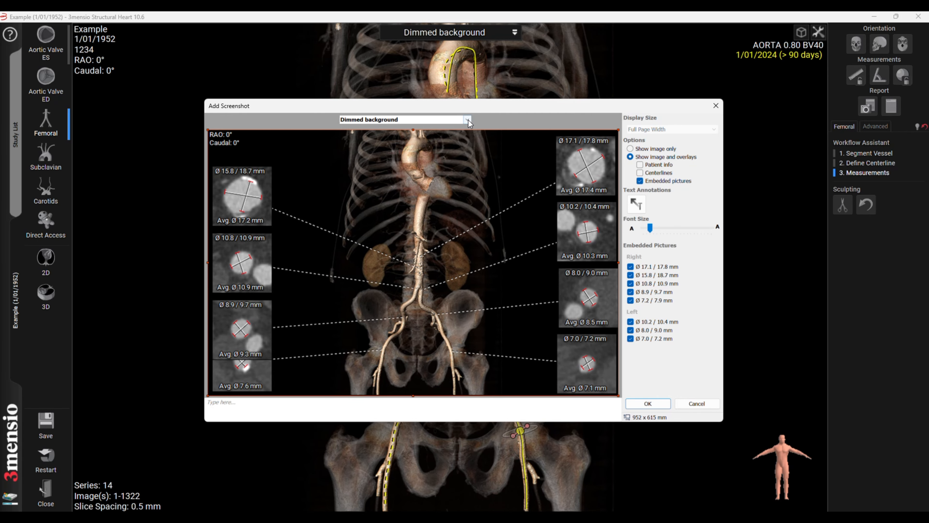
- Choose a preset title for the screenshot and add it to the report
click(469, 120)
click(370, 131)
click(648, 403)
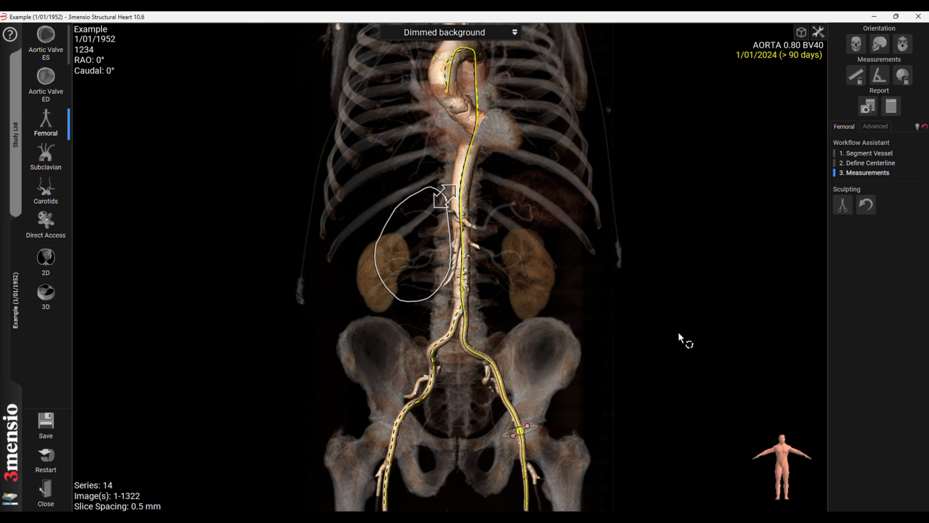
- Switch the right and left iliac stretched vessel views to Snake View and fit the whole aorta and iliac course in view
click(718, 33)
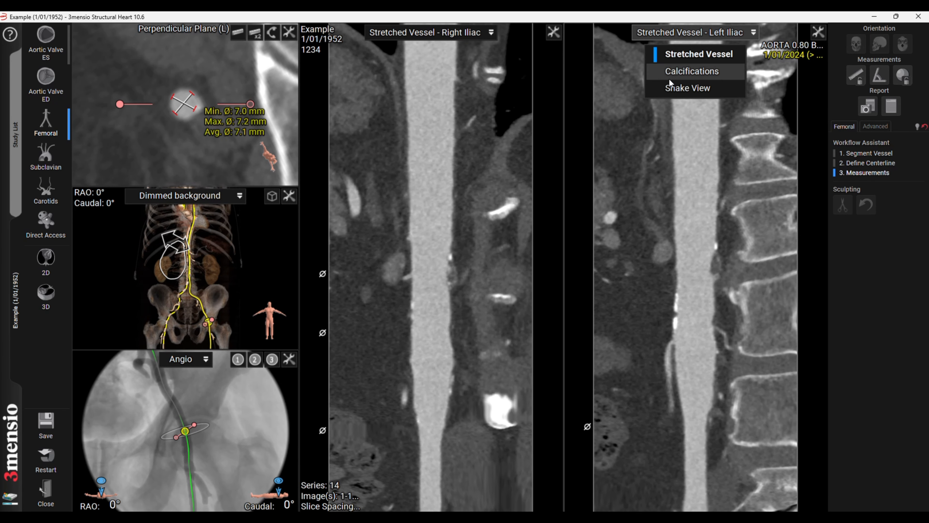
click(680, 87)
click(490, 153)
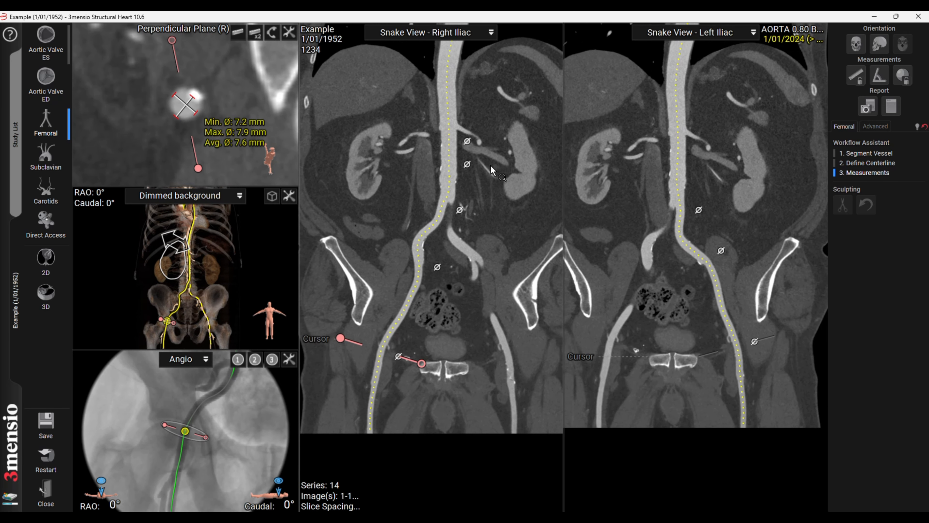
middle_drag(540, 32, 551, 143)
right_drag(551, 142, 550, 83)
middle_drag(549, 39, 552, 63)
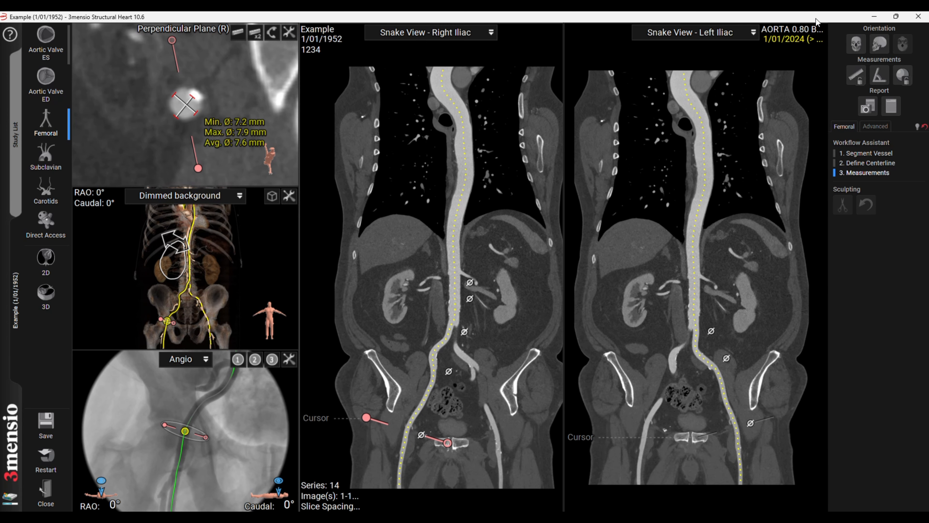
- Turn both Snake Views to a lateral orientation and enlarge them to inspect the vessel curvature from the side
click(886, 49)
drag(645, 208, 754, 230)
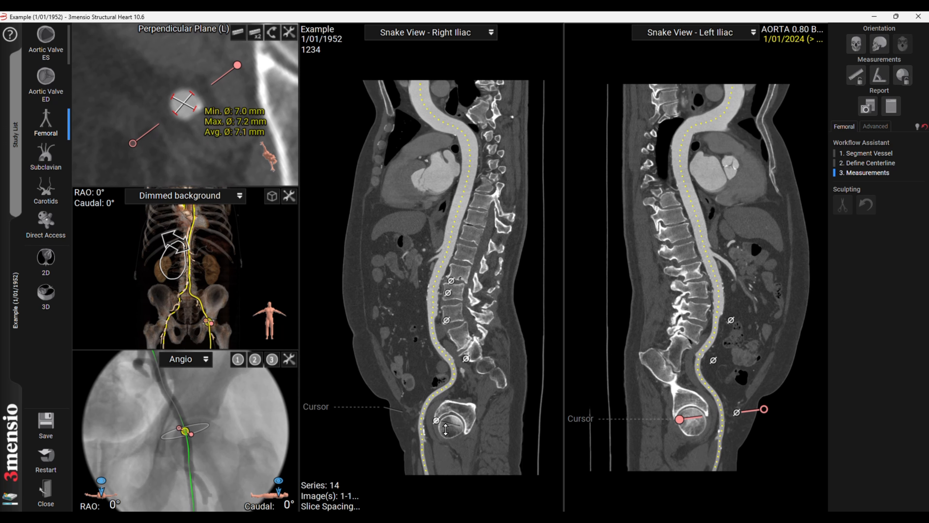
right_drag(490, 265, 492, 164)
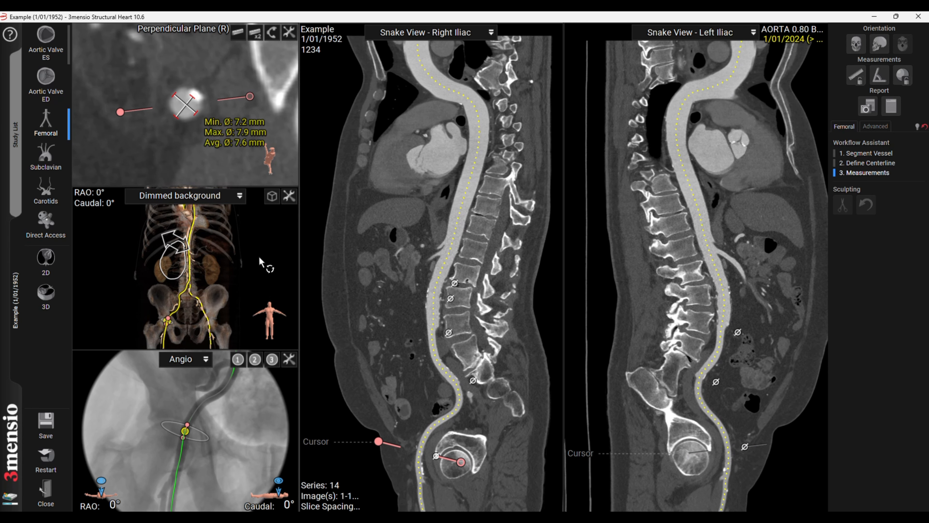
- Inspect the 3D rendering enlarged at LAO 45° and return to the multi-view layout
double_click(252, 256)
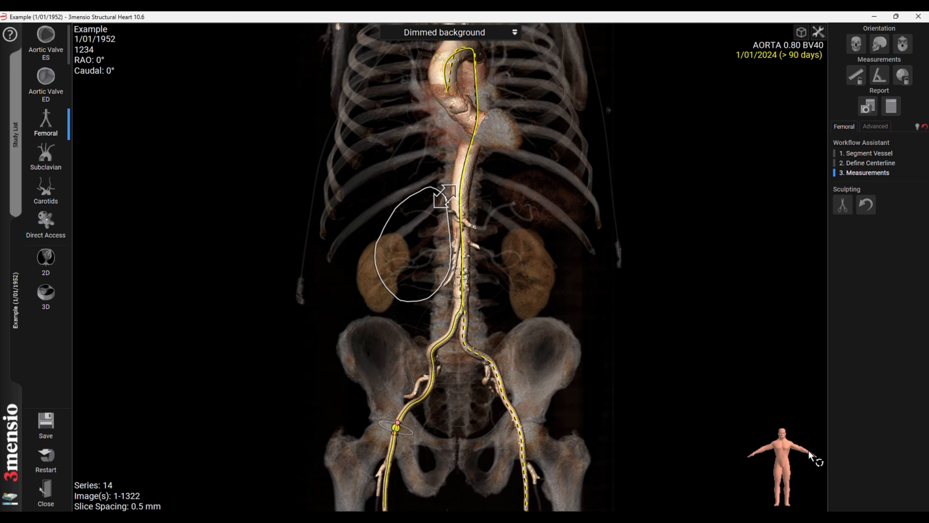
drag(809, 451, 776, 452)
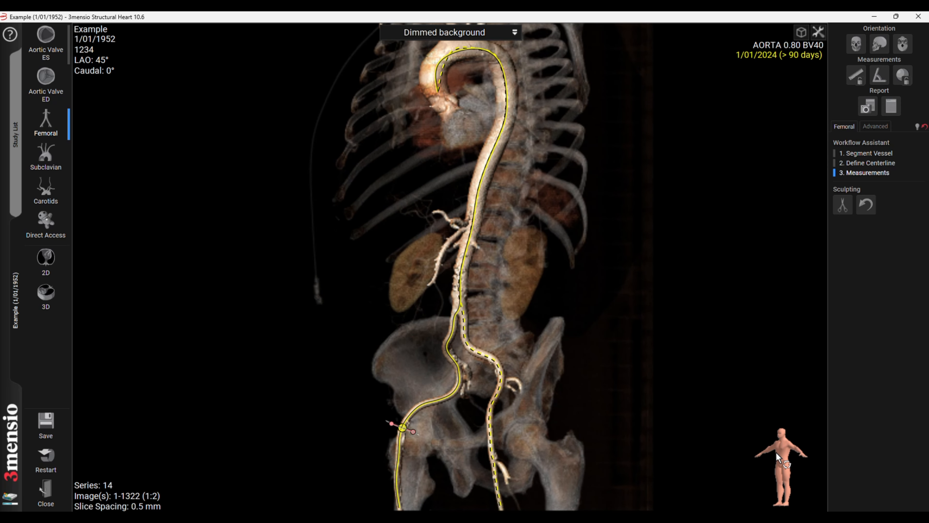
double_click(369, 104)
- Display the 3D rendering as Calcifications, examine the aorta and iliac arteries enlarged, and return to the multi-view layout
click(181, 198)
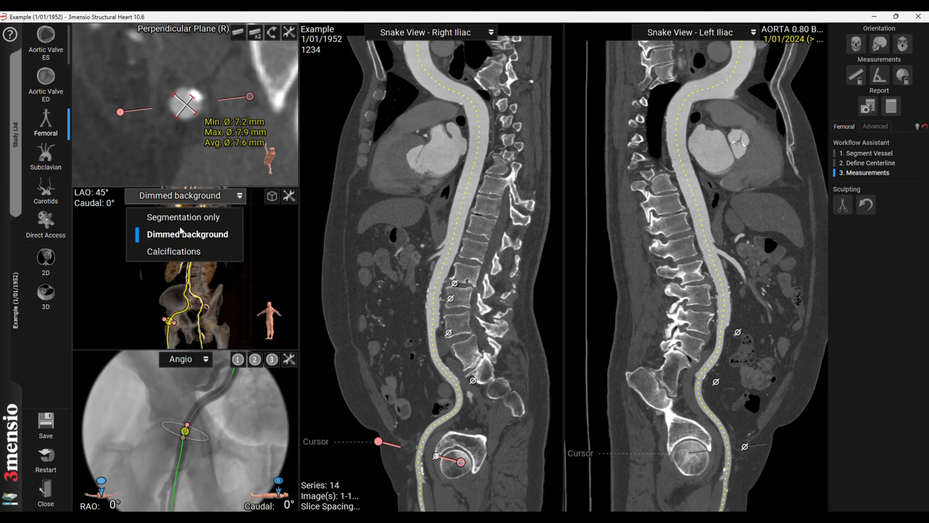
click(176, 252)
double_click(240, 252)
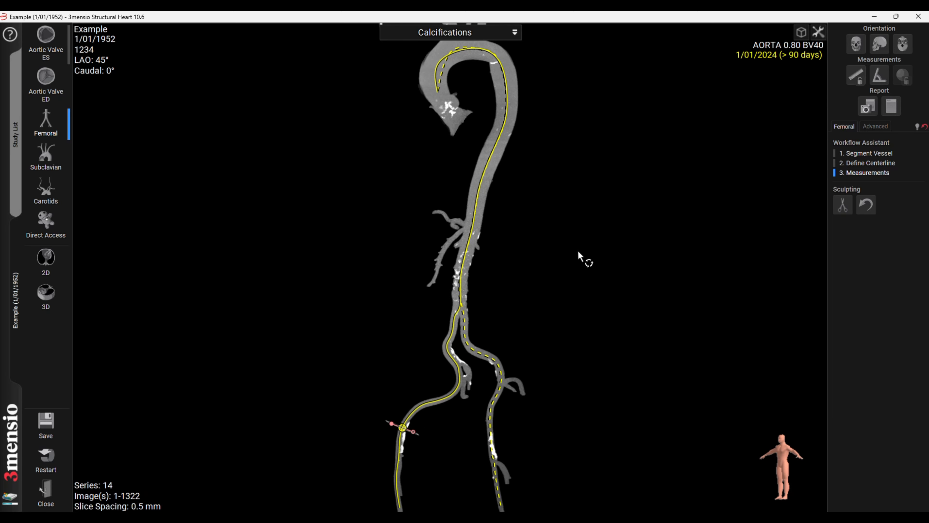
double_click(565, 202)
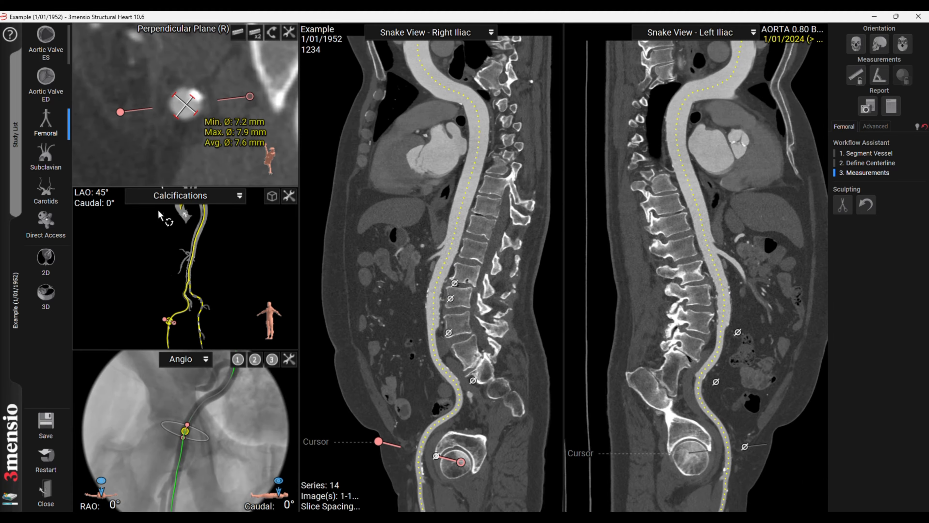
- Restore the Dimmed background display of the 3D rendering and rotate it to RAO 45°
click(172, 198)
click(227, 241)
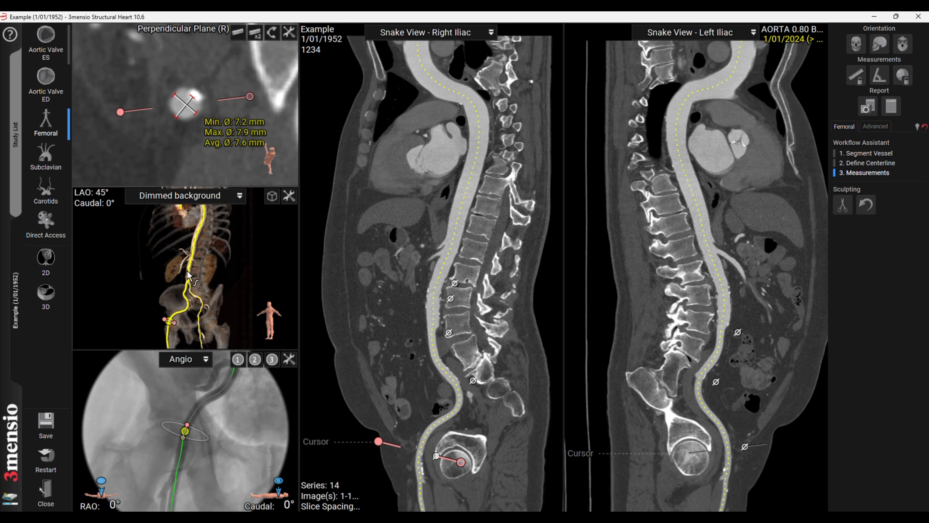
drag(284, 321, 348, 318)
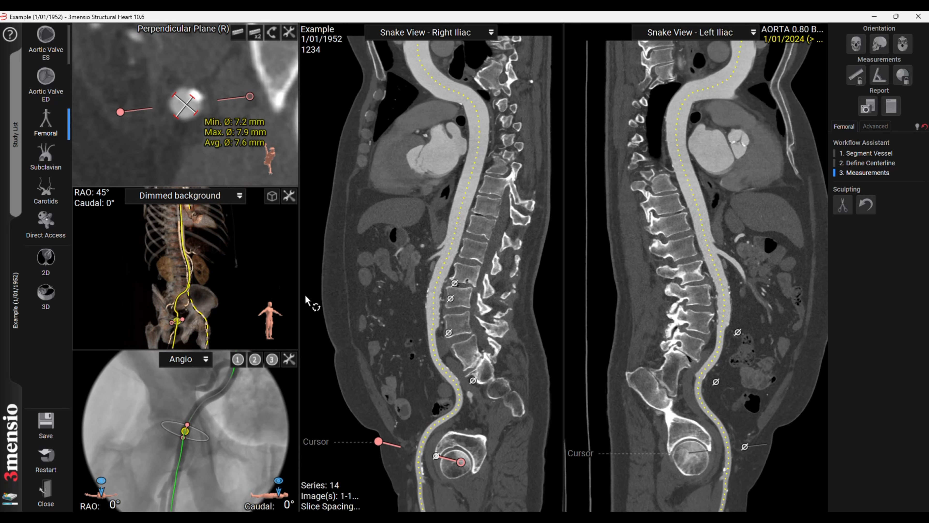